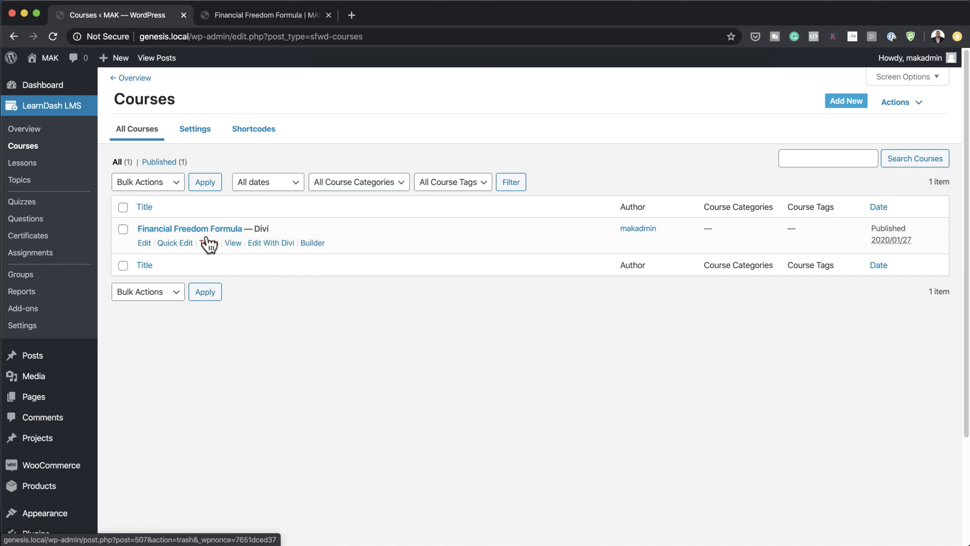
Open the Financial Freedom Formula course page in the Divi visual builder and go to the empty section above Course Content.
click(260, 15)
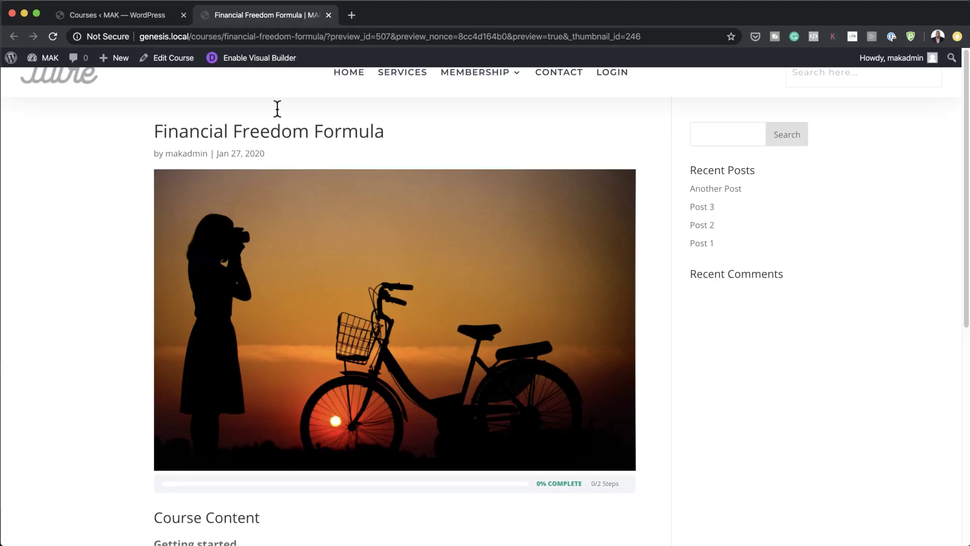
click(248, 55)
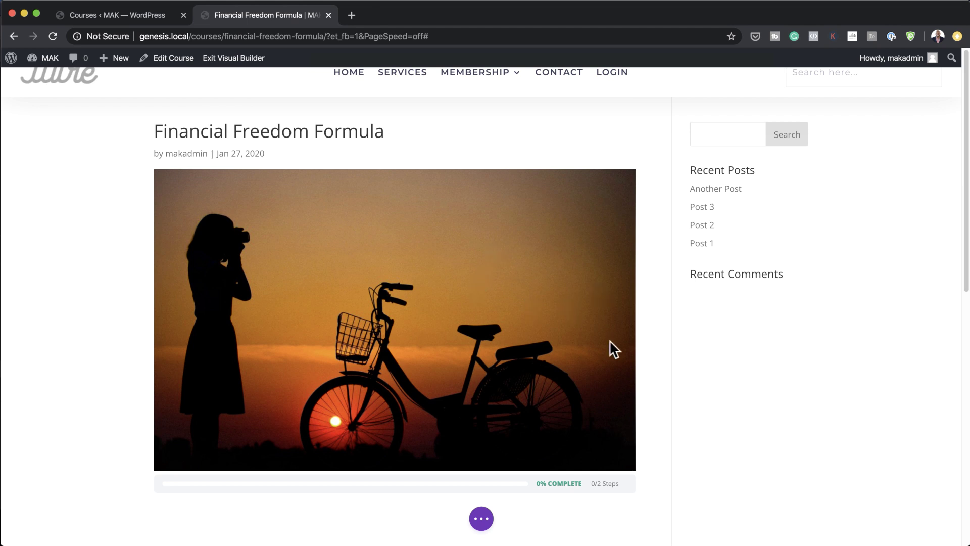
scroll(609, 340, down, 5)
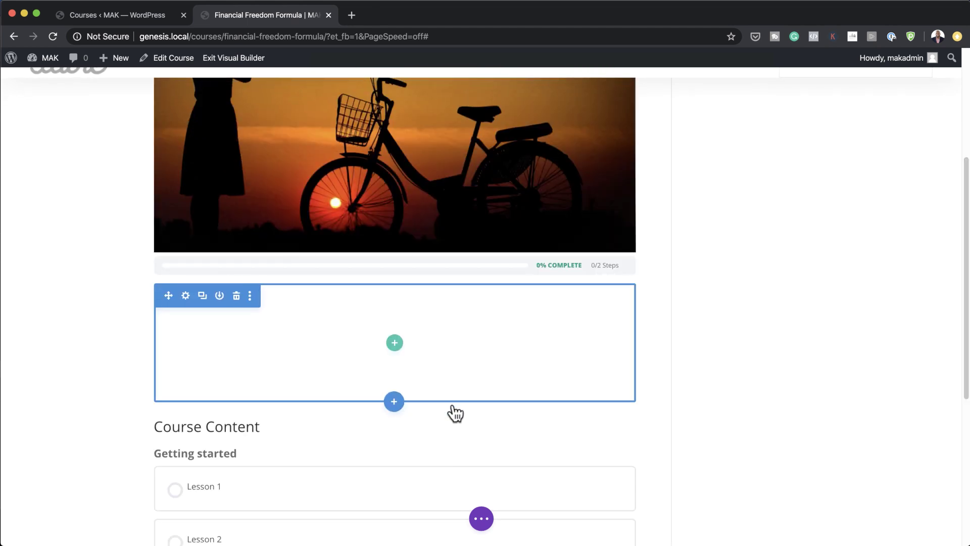
scroll(502, 402, down, 1)
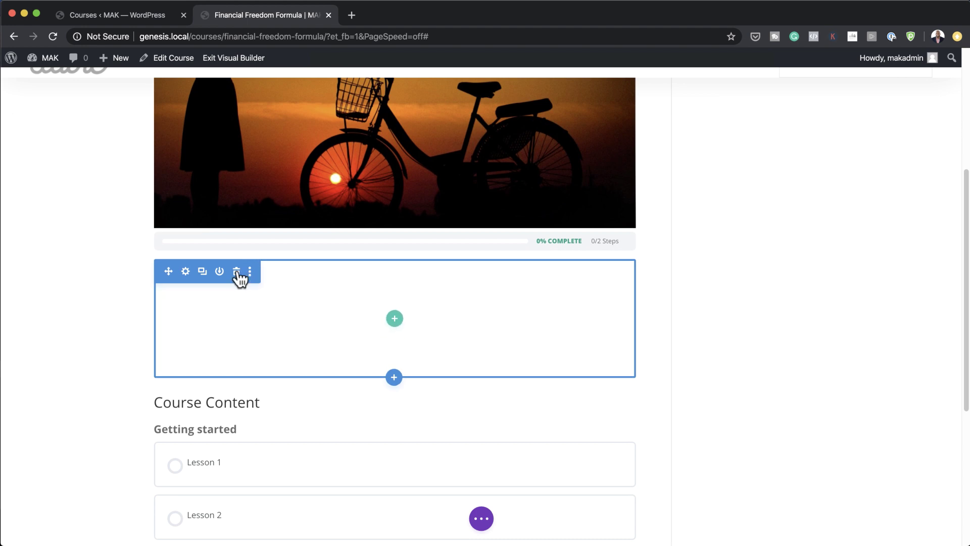
Insert a single-column row with an Audio module in the empty section above Course Content, and close the module's settings.
click(396, 321)
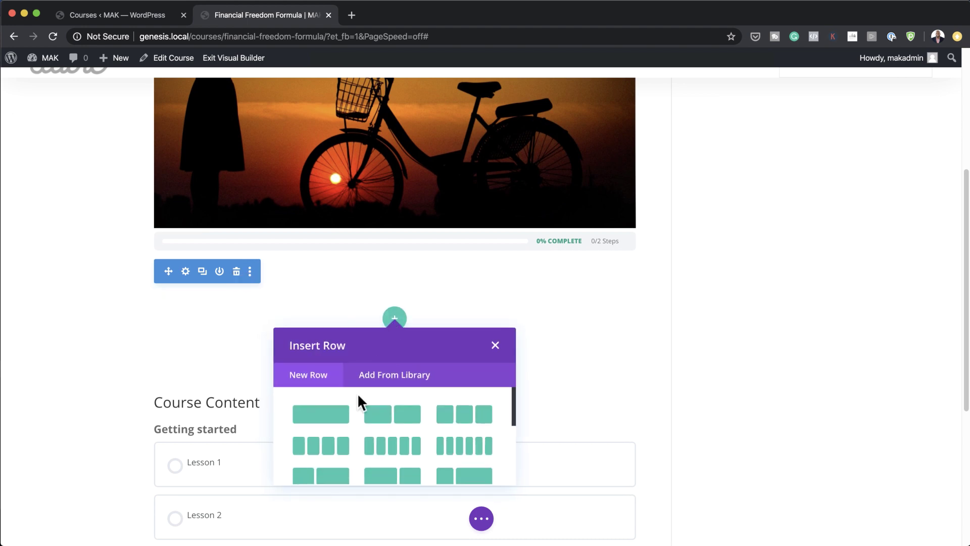
click(338, 412)
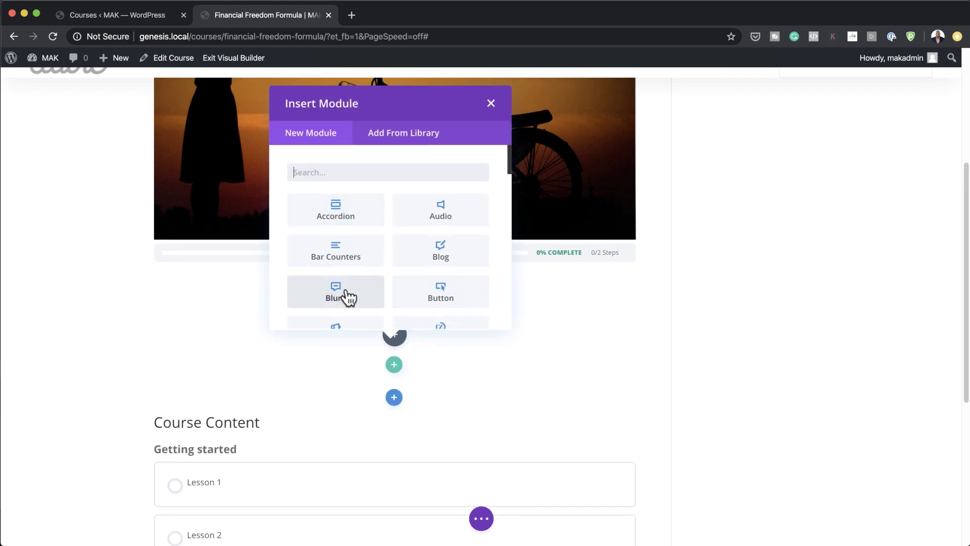
click(440, 207)
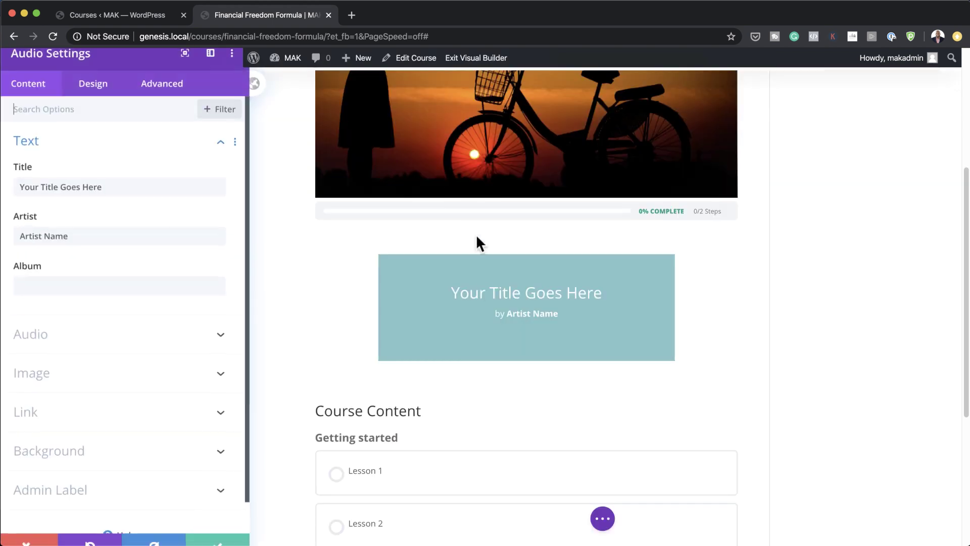
click(31, 534)
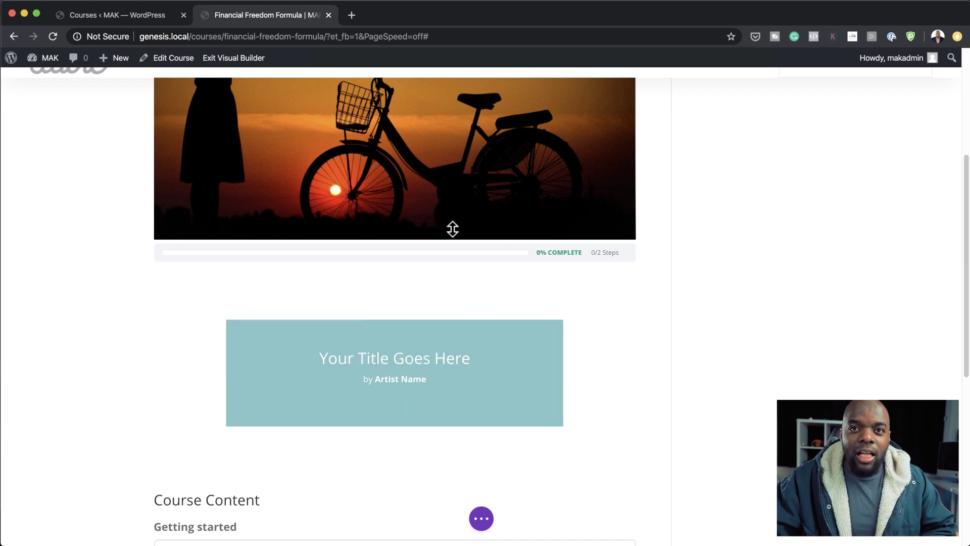
Exit the visual builder to the dashboard, discarding the unsaved changes, and open the Divi Theme Builder.
scroll(641, 299, up, 5)
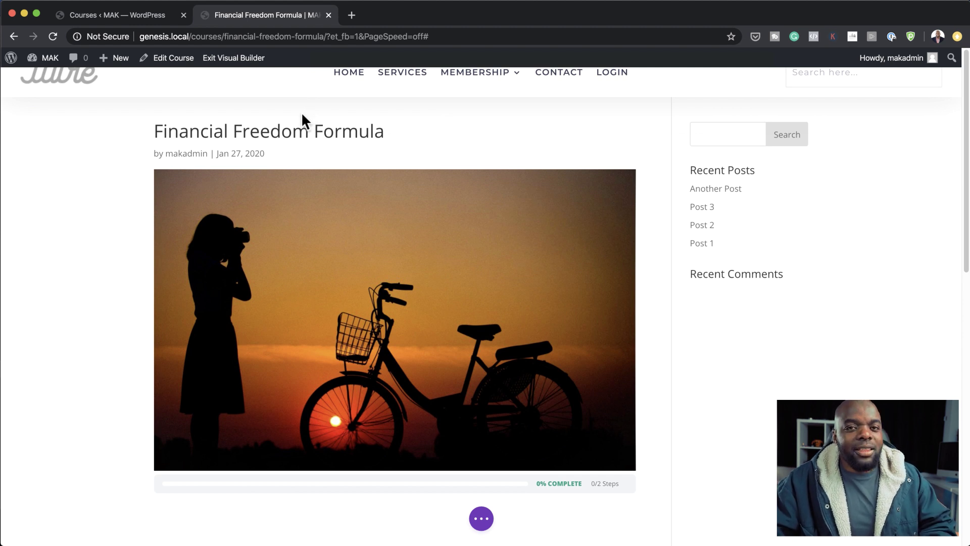
mouse_move(46, 58)
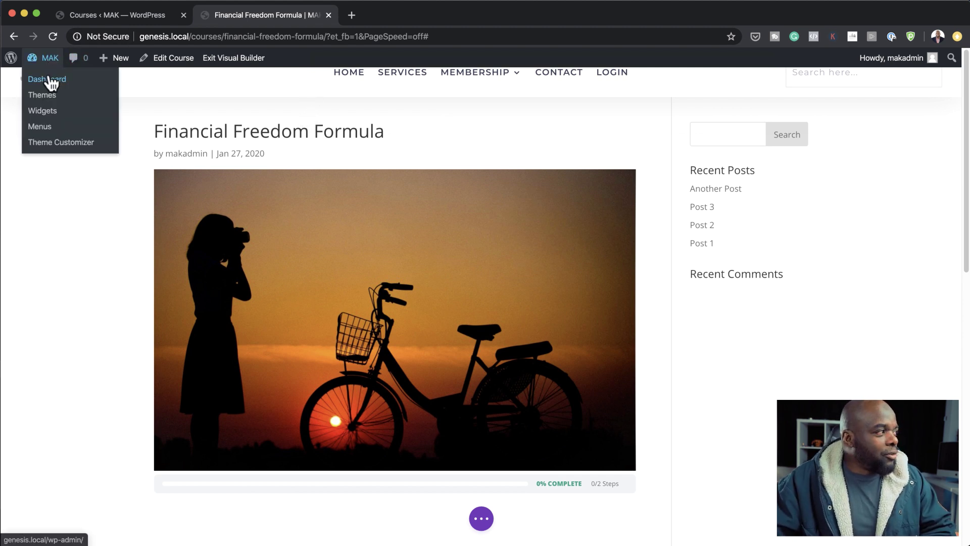
click(48, 77)
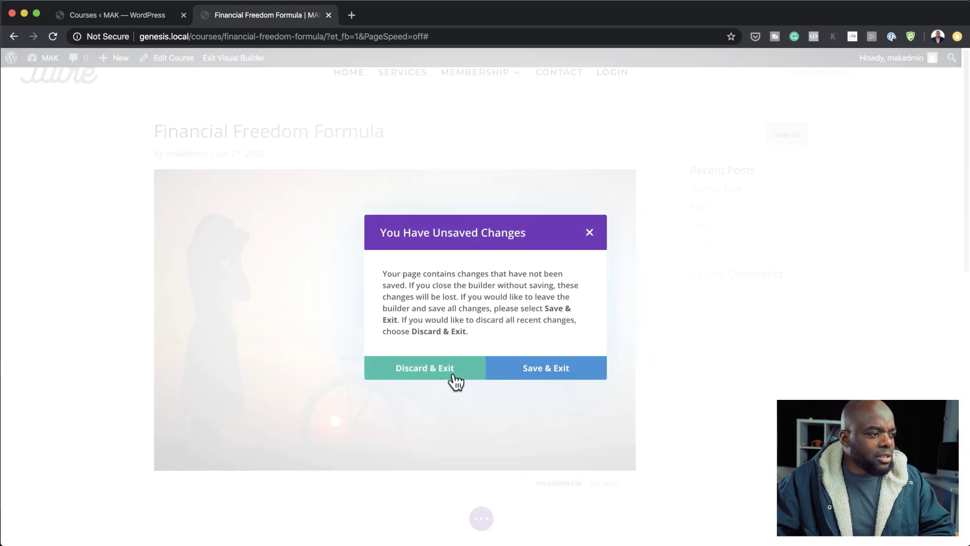
click(445, 370)
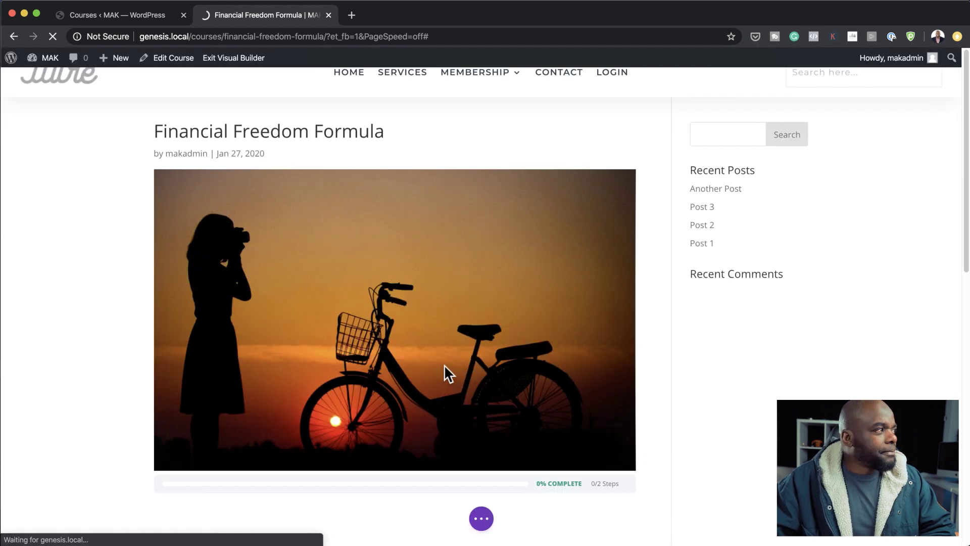
mouse_move(58, 472)
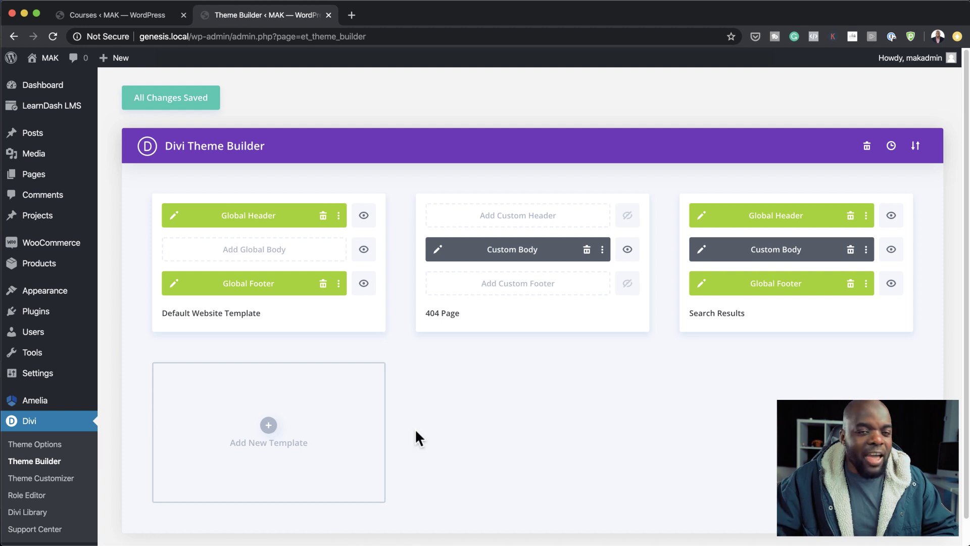
Create a new theme builder template assigned to All Courses.
scroll(415, 430, down, 1)
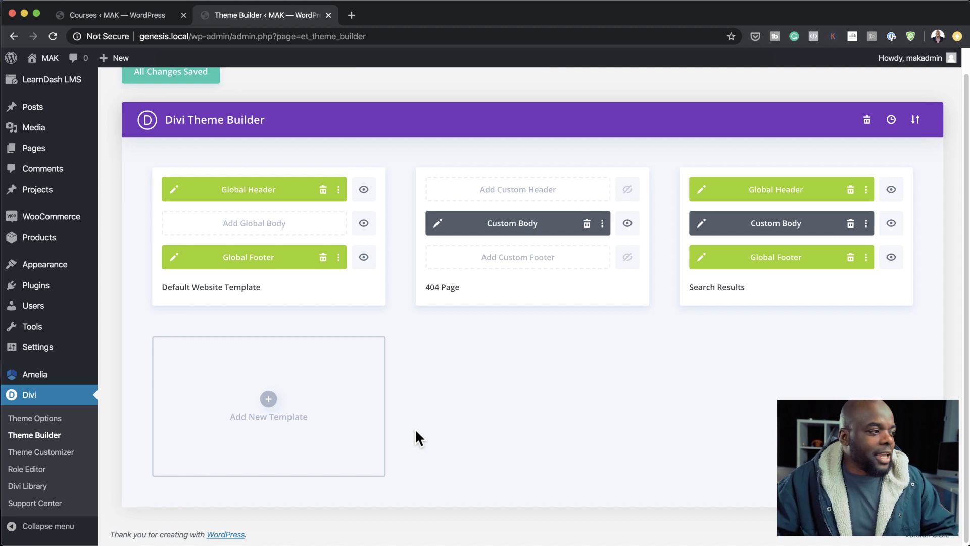
click(272, 406)
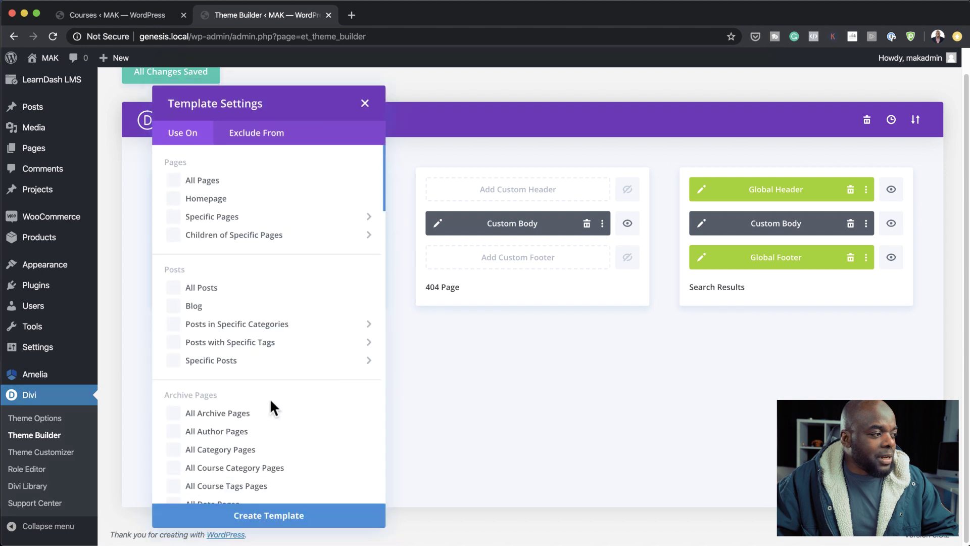
mouse_move(340, 361)
scroll(341, 362, down, 6)
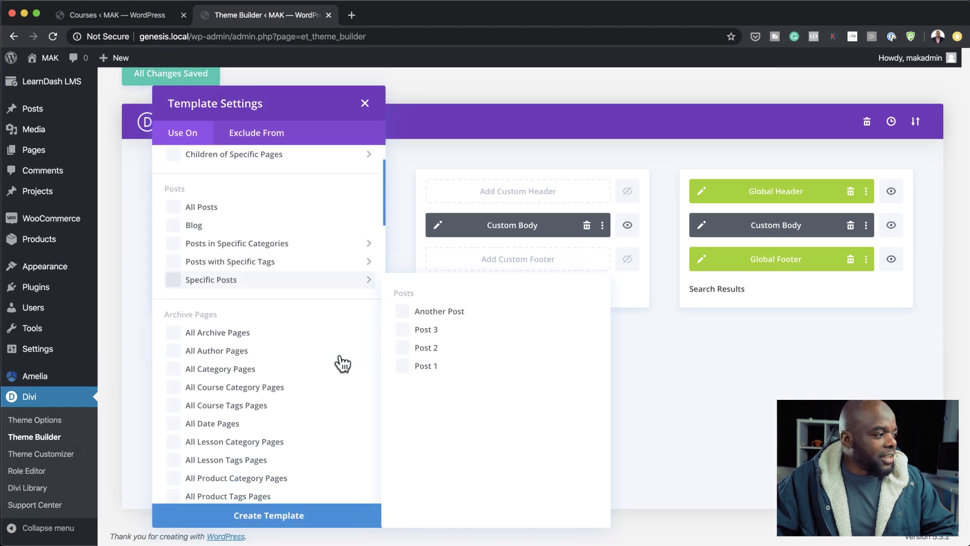
scroll(340, 362, down, 8)
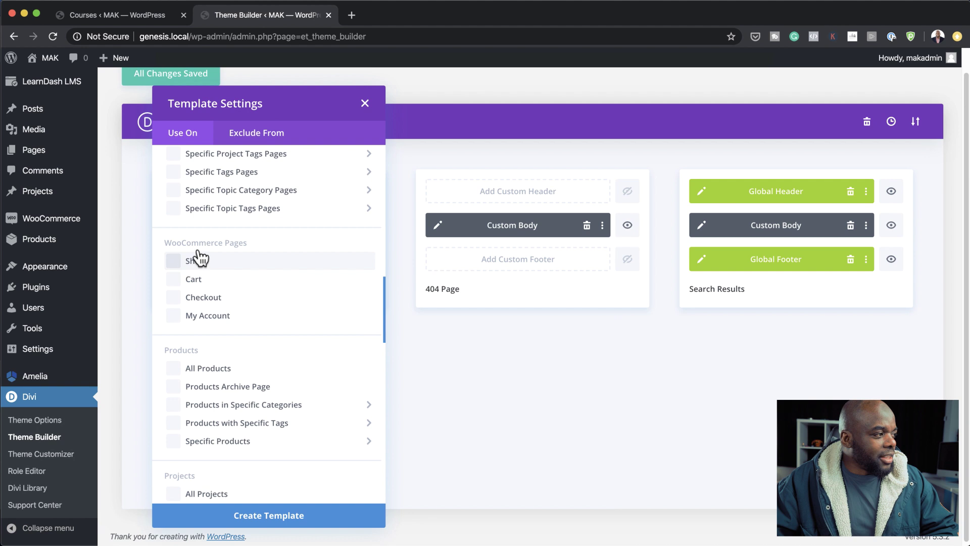
scroll(303, 334, down, 5)
mouse_move(287, 341)
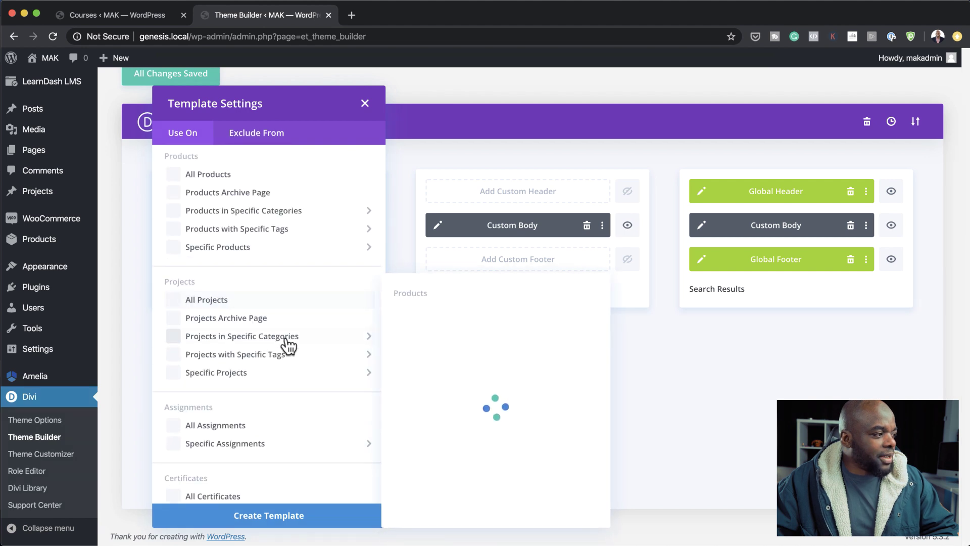
scroll(287, 338, down, 8)
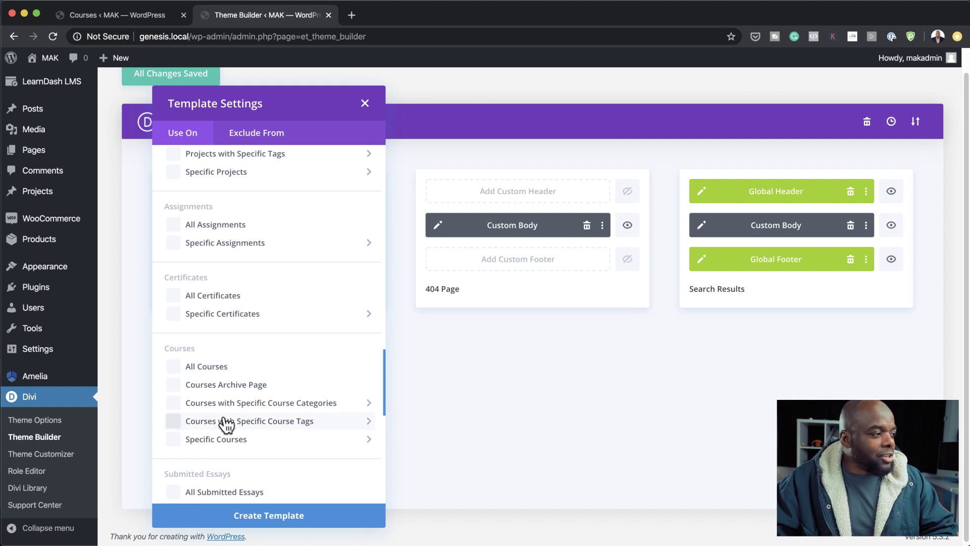
mouse_move(202, 424)
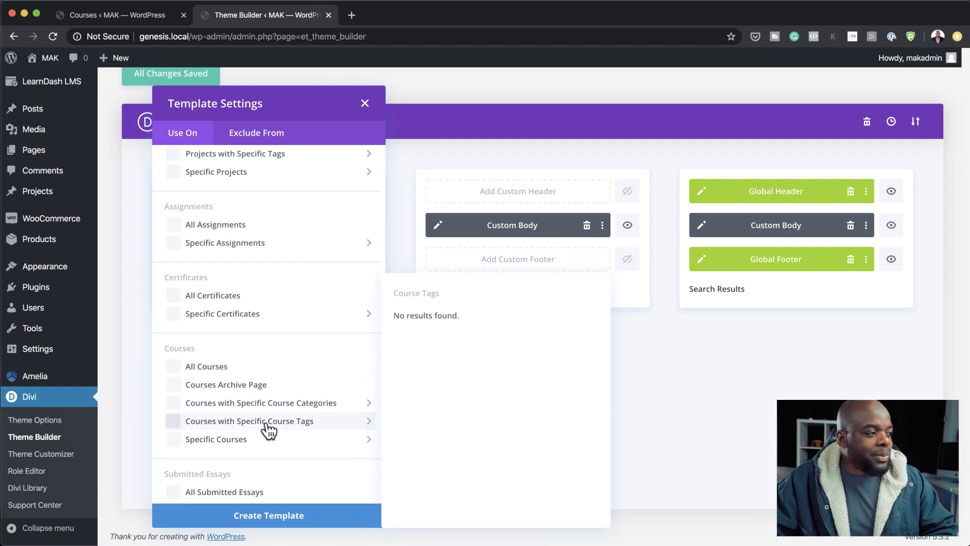
mouse_move(220, 447)
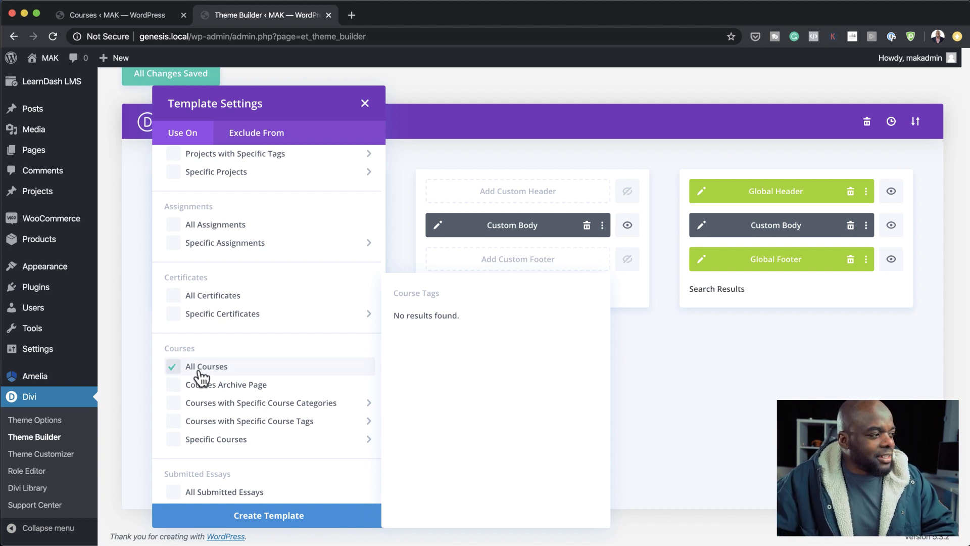
click(270, 517)
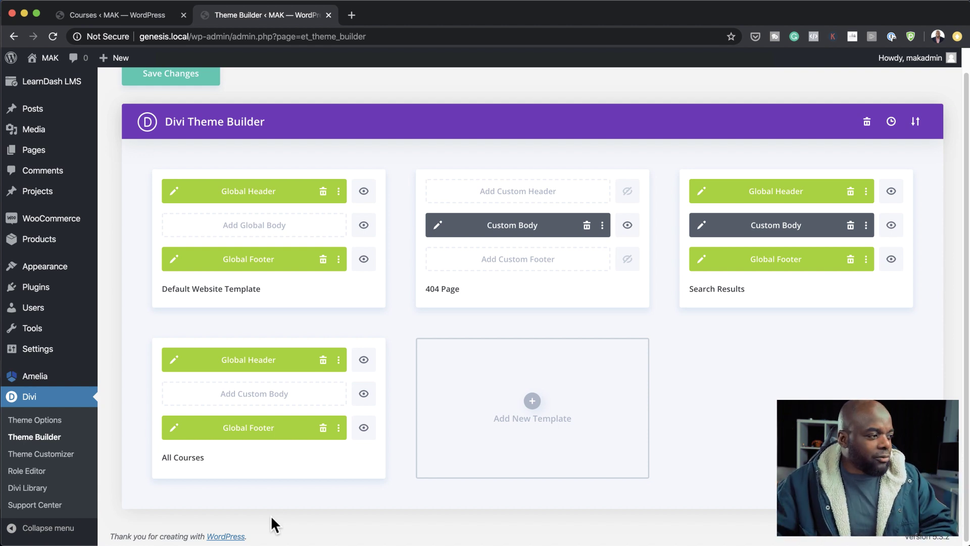
Start building a custom body for the All Courses template and insert a single-column row without any module.
mouse_move(255, 399)
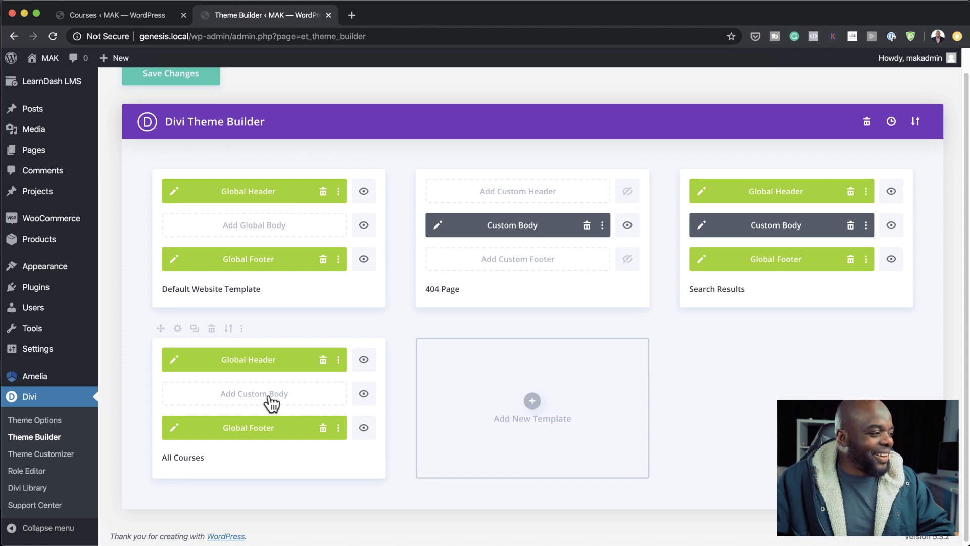
click(269, 398)
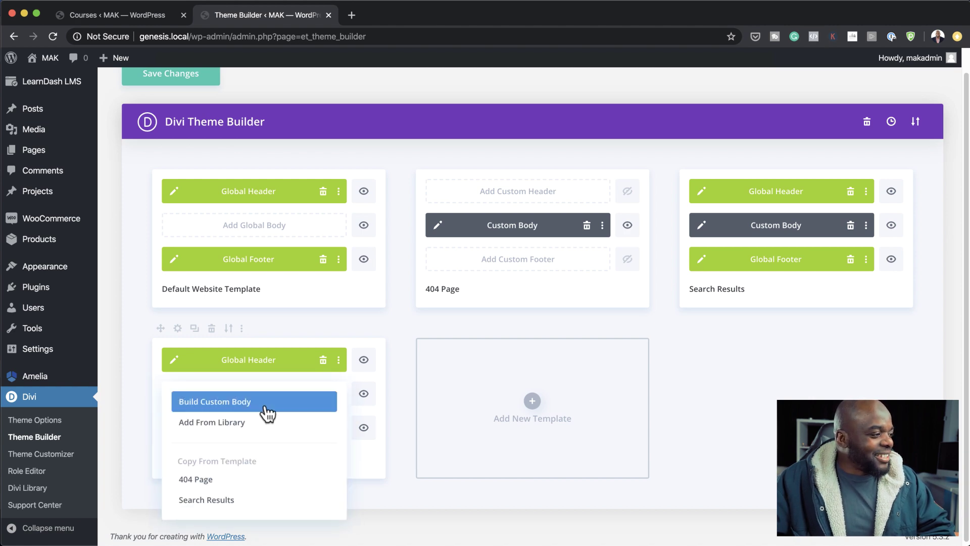
click(265, 407)
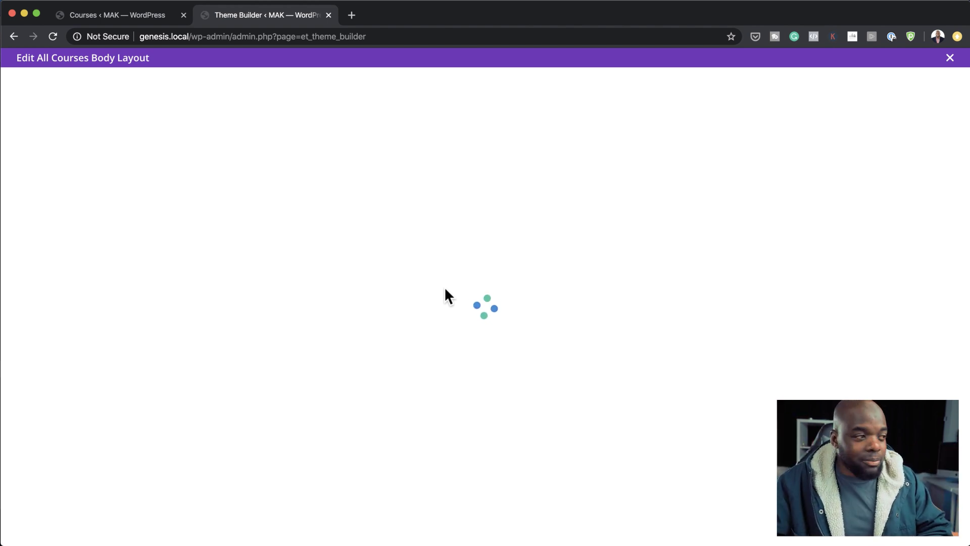
click(292, 316)
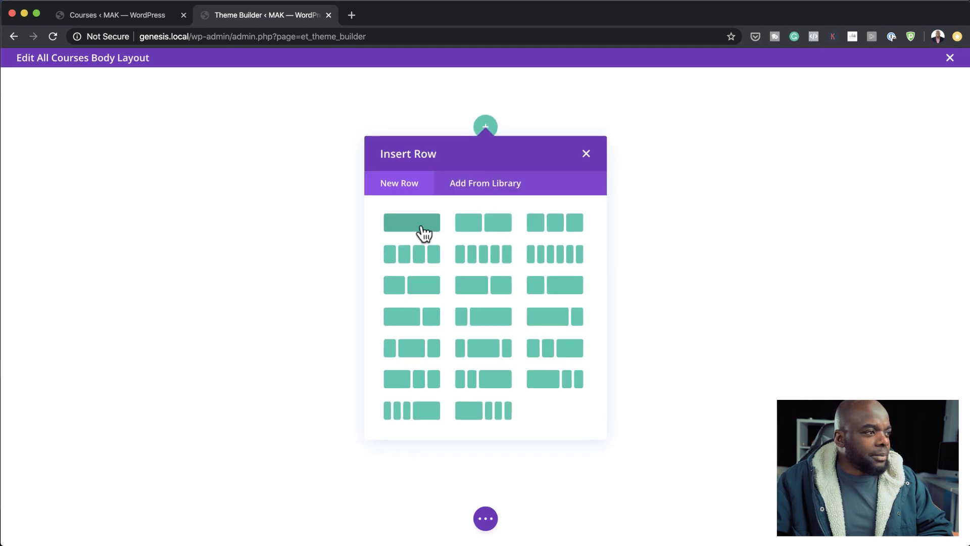
click(424, 232)
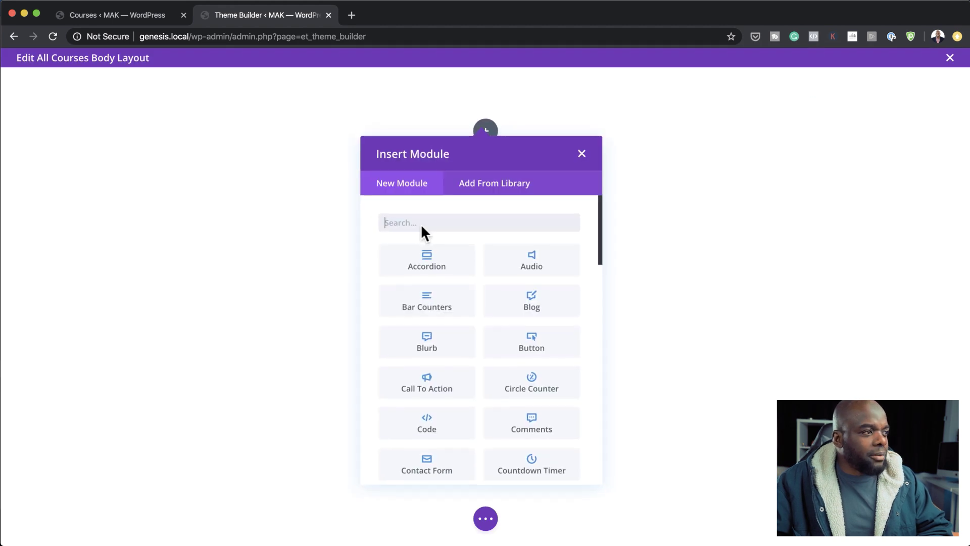
click(582, 153)
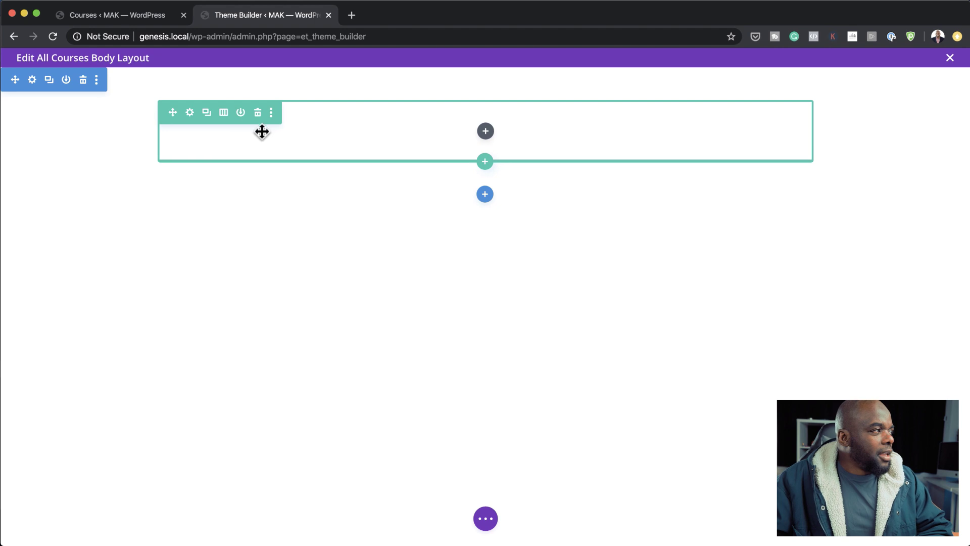
Set the section's background color to the saved swatch #383b53 and save the section settings.
click(32, 80)
click(71, 208)
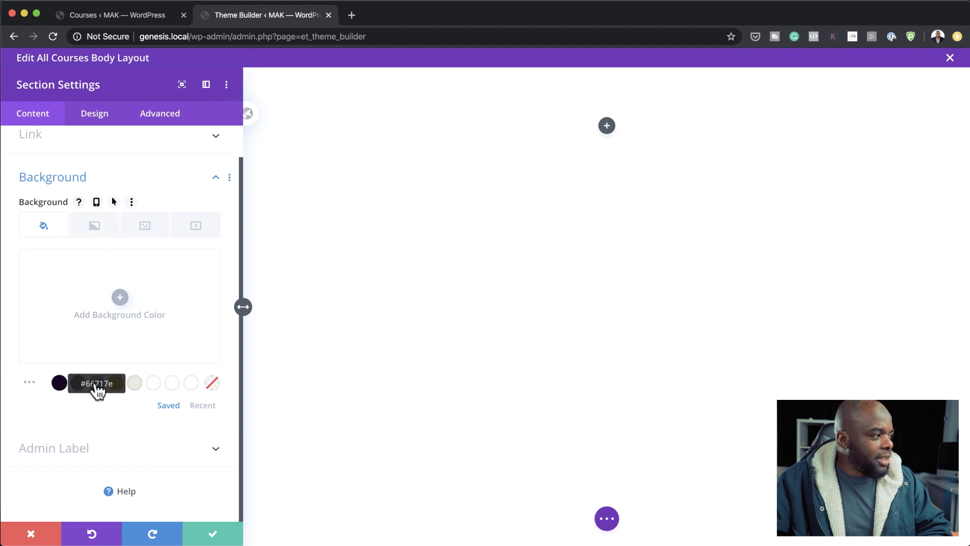
click(96, 387)
click(79, 386)
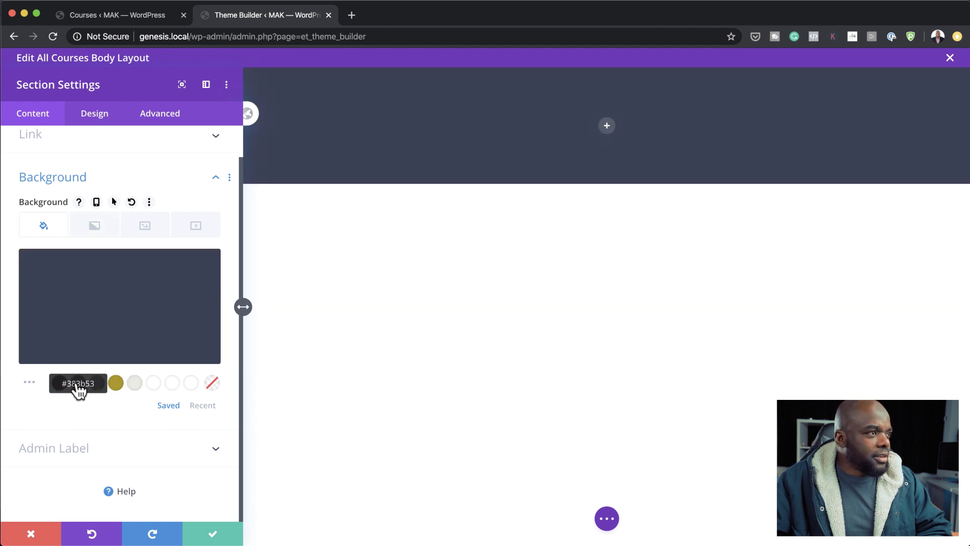
click(213, 538)
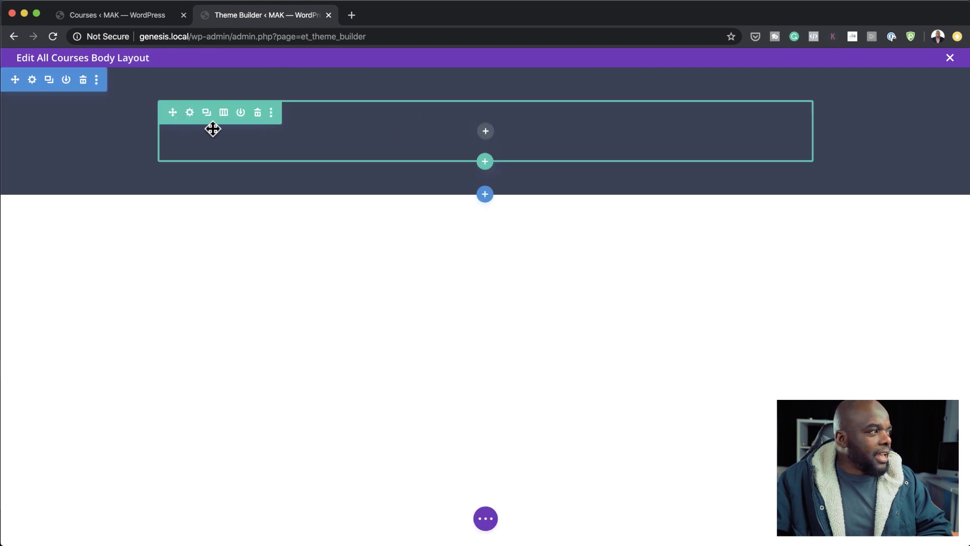
Add a Text module to the row and set its body to the dynamic content Post/Archive Title.
click(485, 132)
click(481, 227)
text(tex)
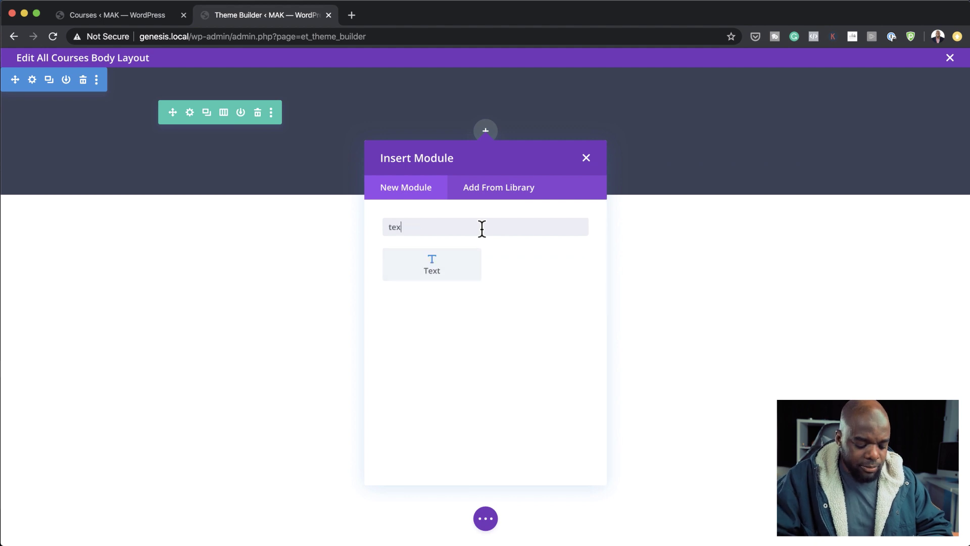
text(t)
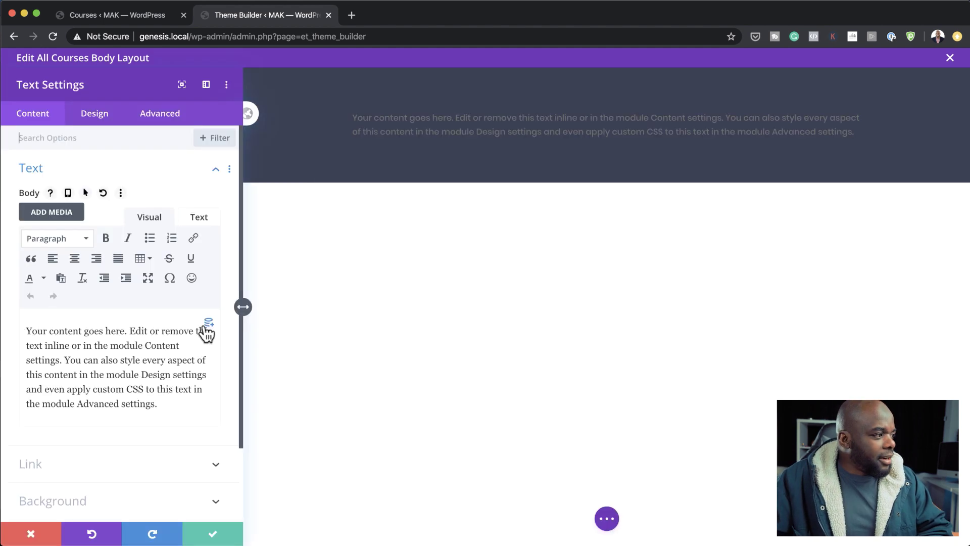
click(207, 324)
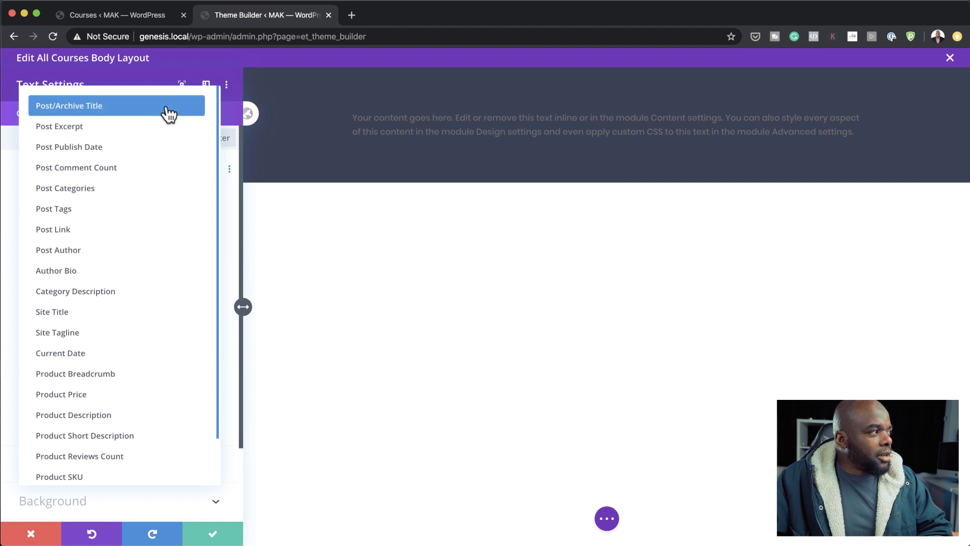
click(169, 114)
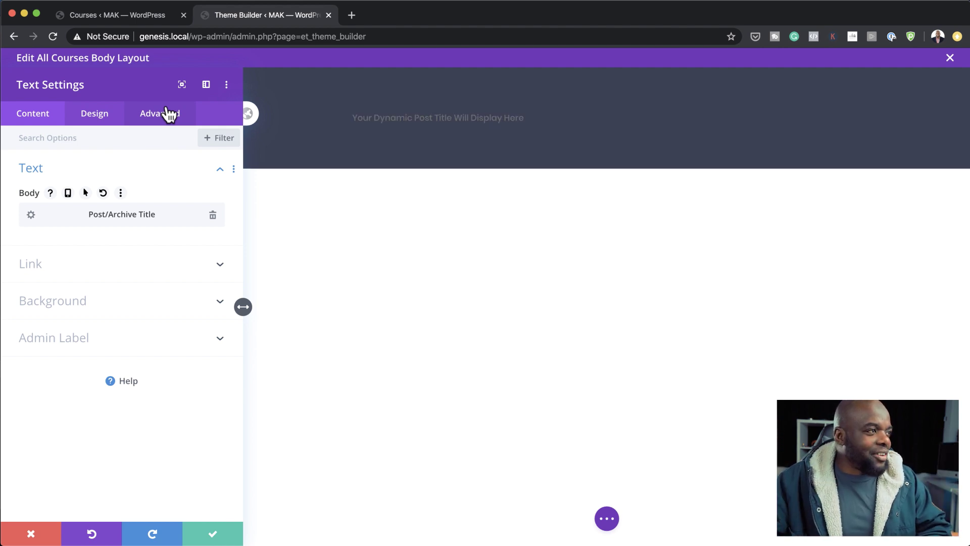
Style the dynamic title text with size 27px and the saved color #e7e8e1, and save the module.
click(96, 117)
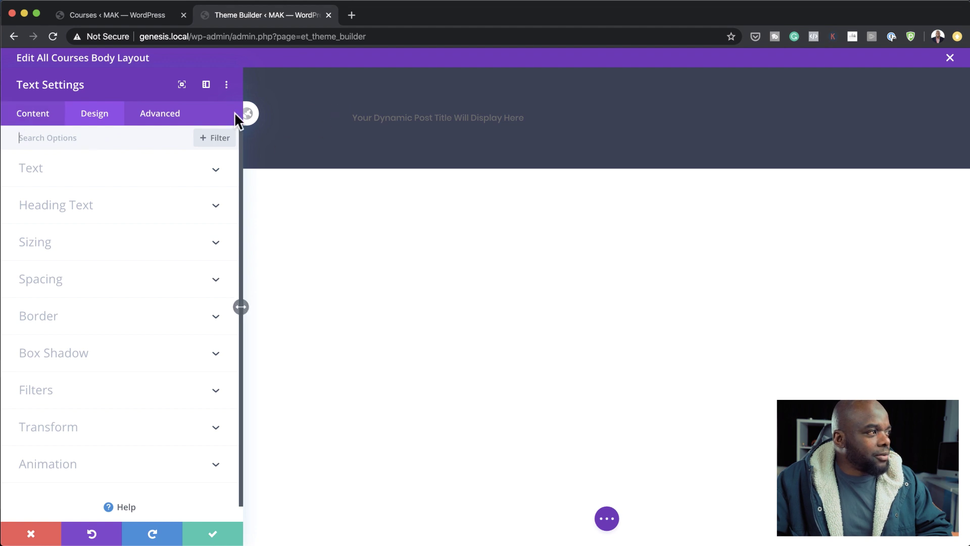
click(192, 169)
drag(38, 461, 55, 464)
click(135, 400)
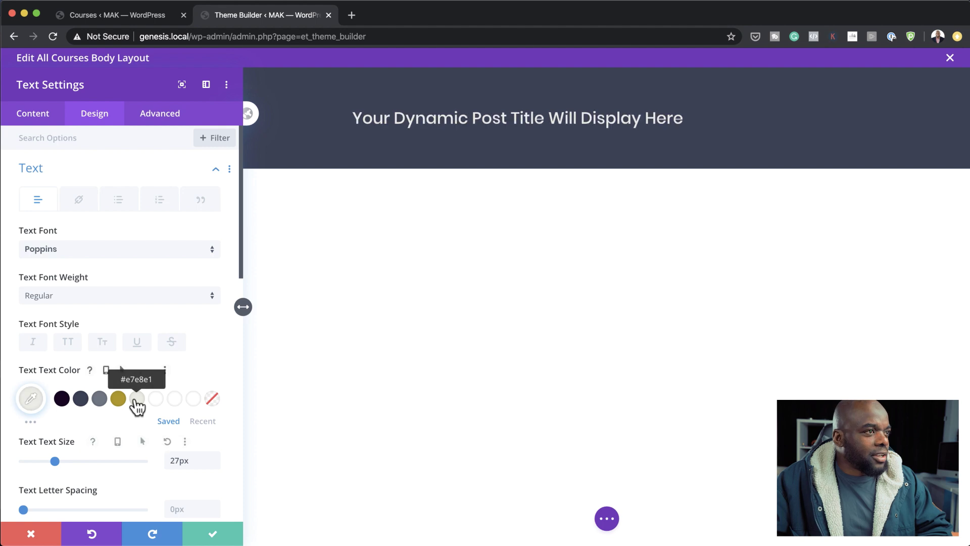
click(212, 533)
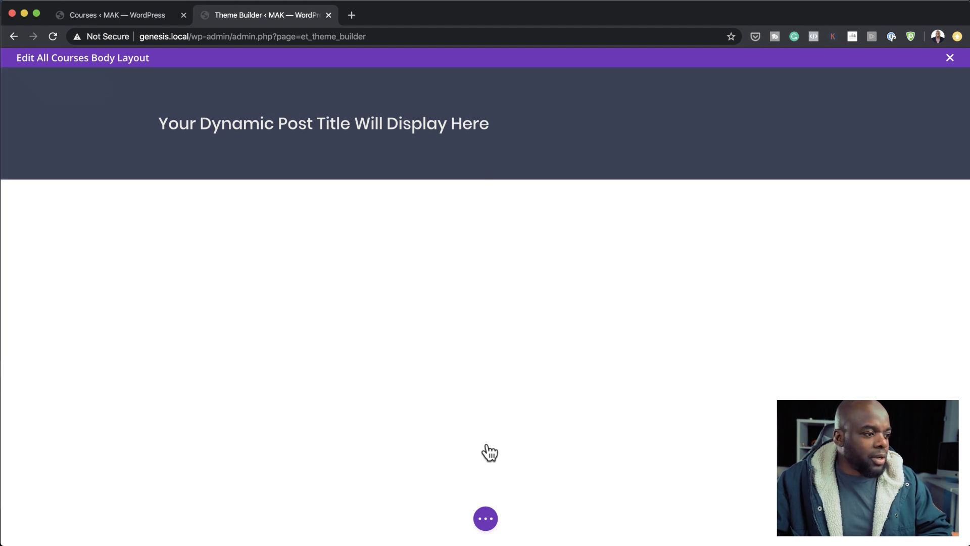
Add a new regular section below the header with a single-column row containing a Post Content module.
click(485, 180)
click(410, 277)
click(423, 344)
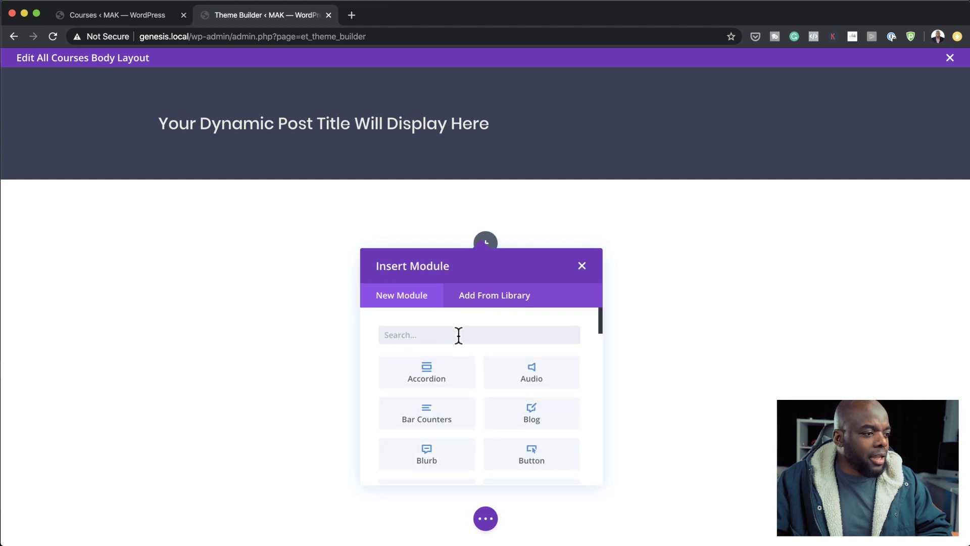
scroll(550, 399, down, 3)
scroll(552, 404, down, 5)
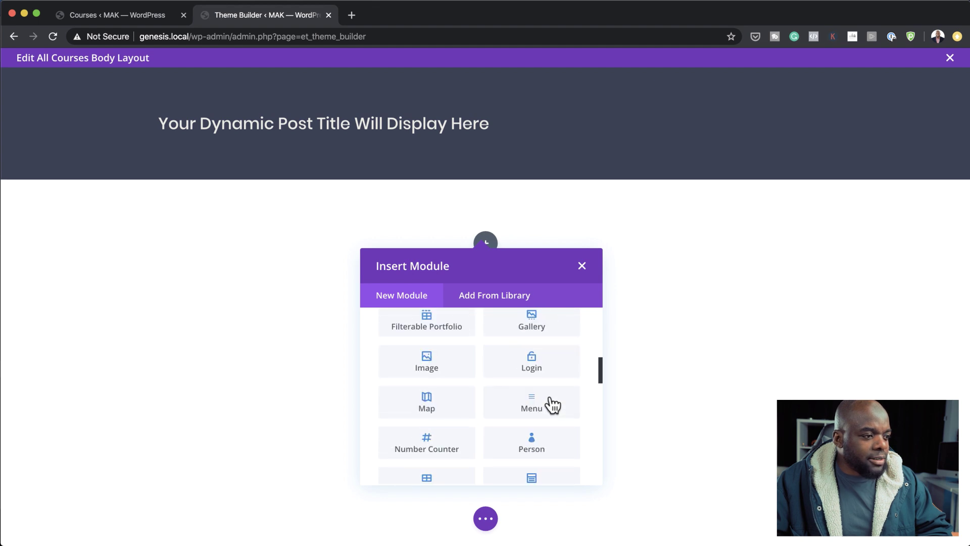
scroll(552, 402, down, 1)
click(535, 441)
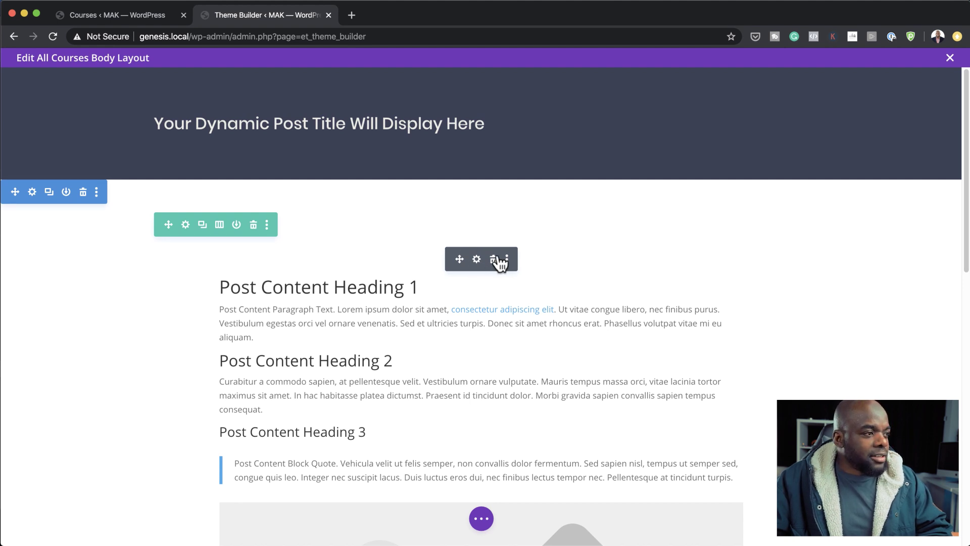
Set the Post Content module's H1 heading font to Montserrat and its text color to the saved grey swatch.
click(476, 259)
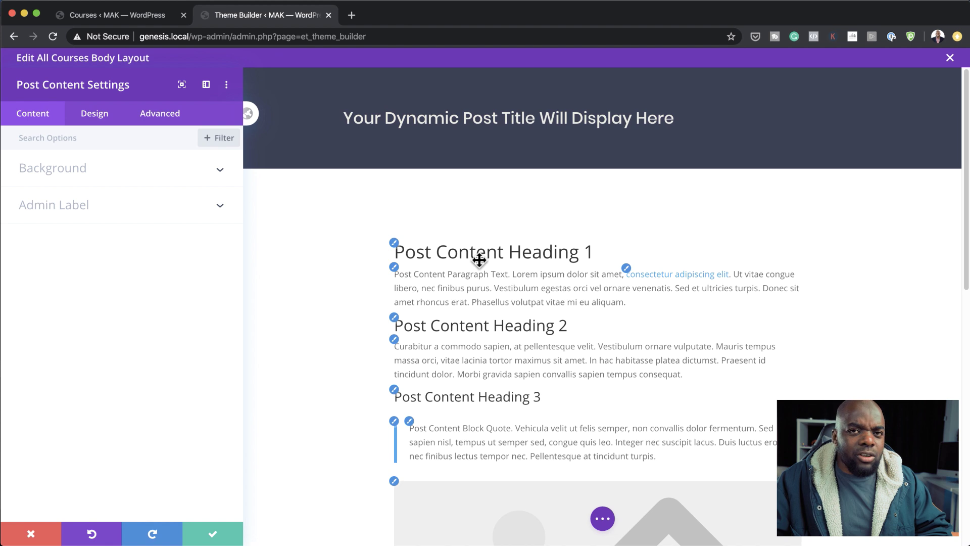
click(103, 122)
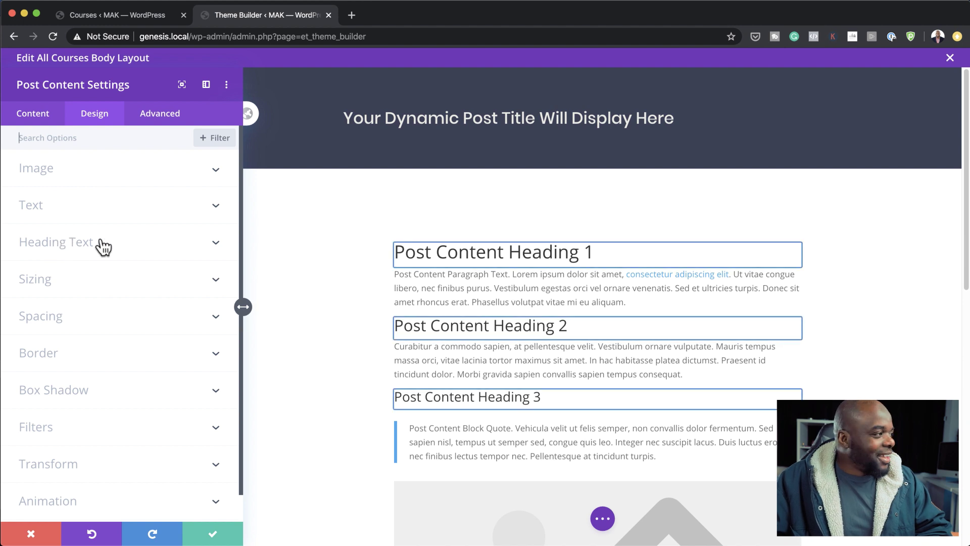
click(395, 244)
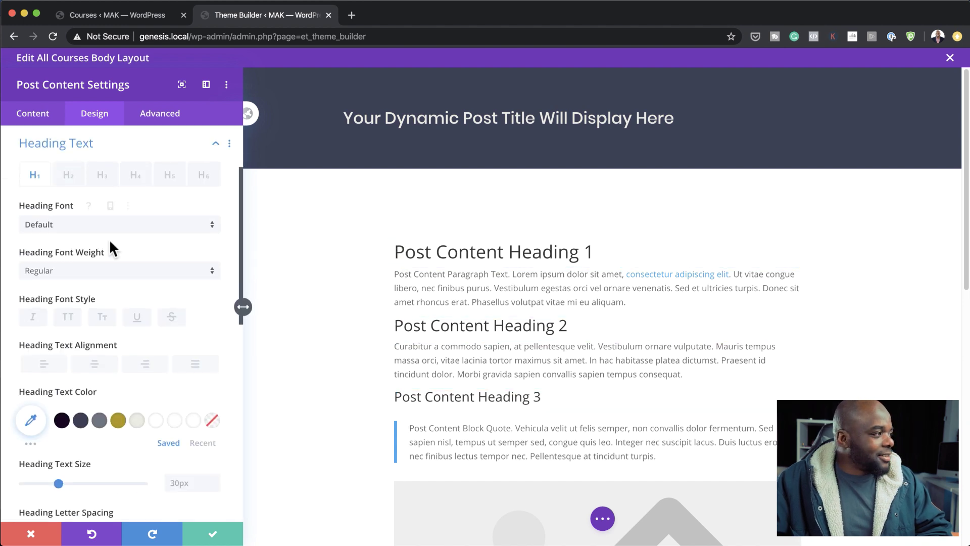
click(107, 234)
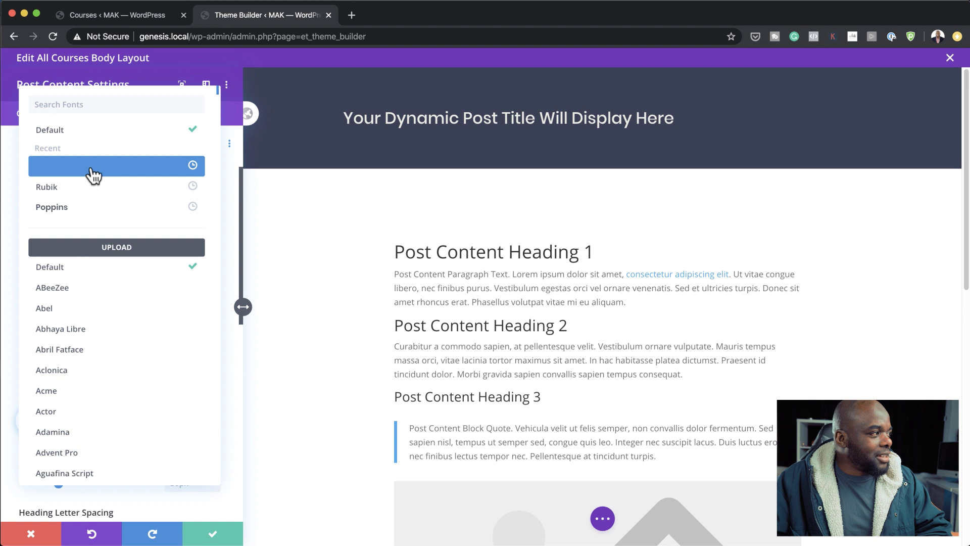
click(93, 170)
click(99, 421)
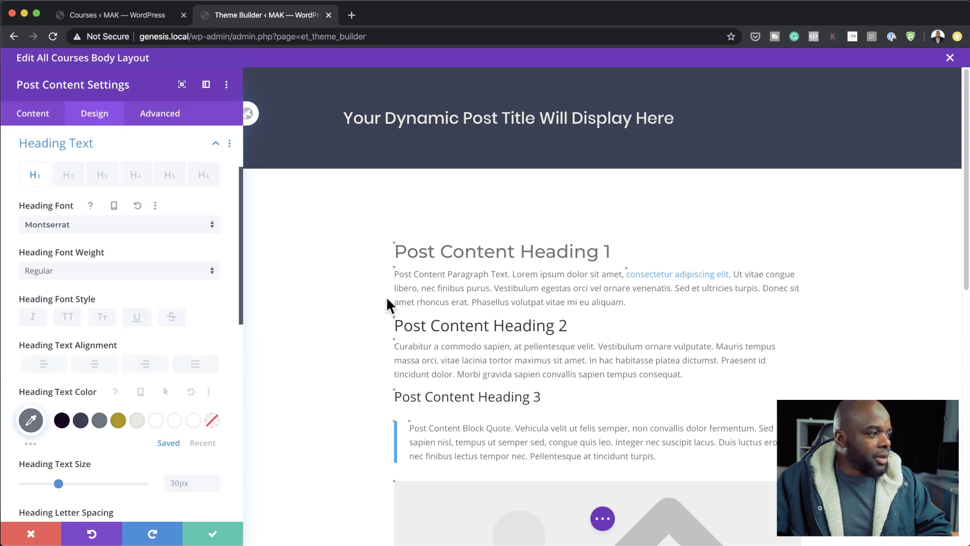
Set the Post Content module's paragraph text font to Montserrat and save the module settings.
click(394, 270)
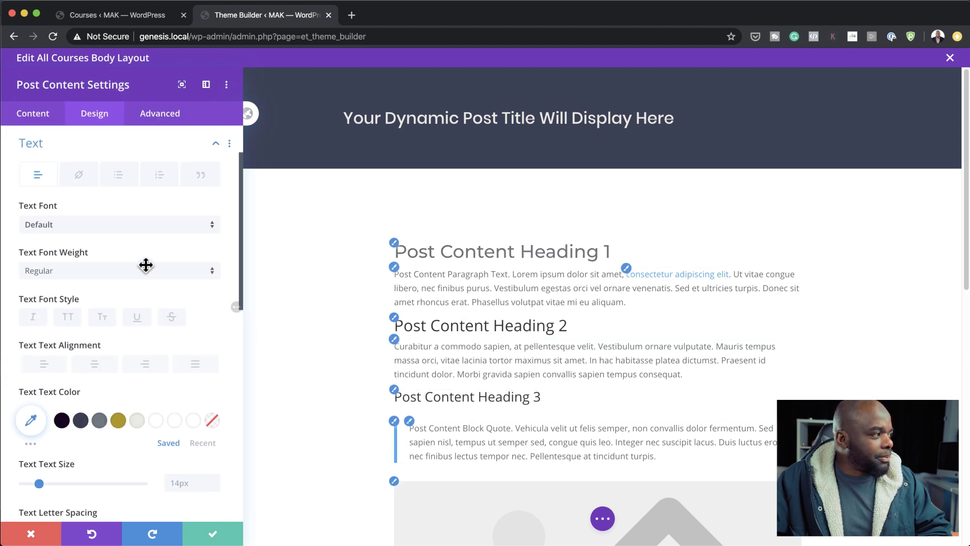
click(108, 229)
click(112, 166)
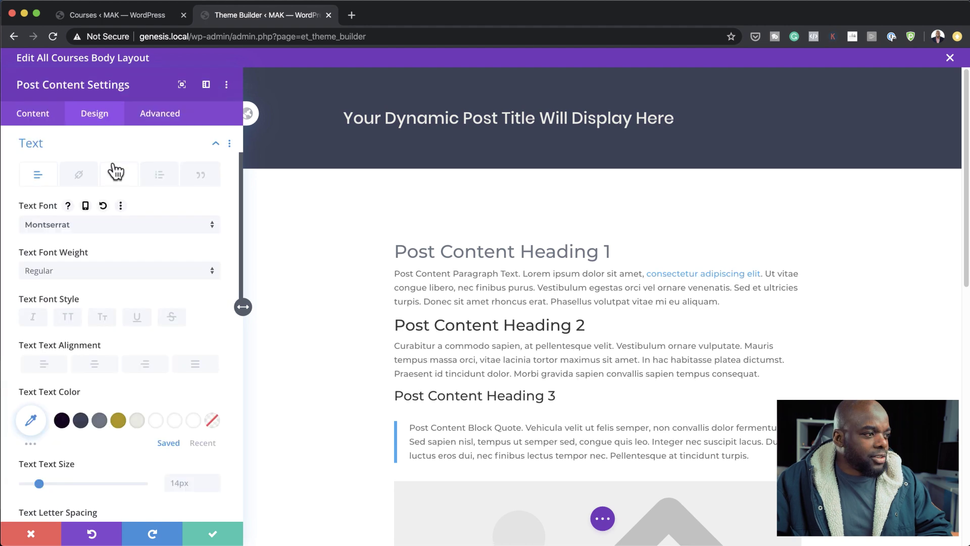
click(210, 537)
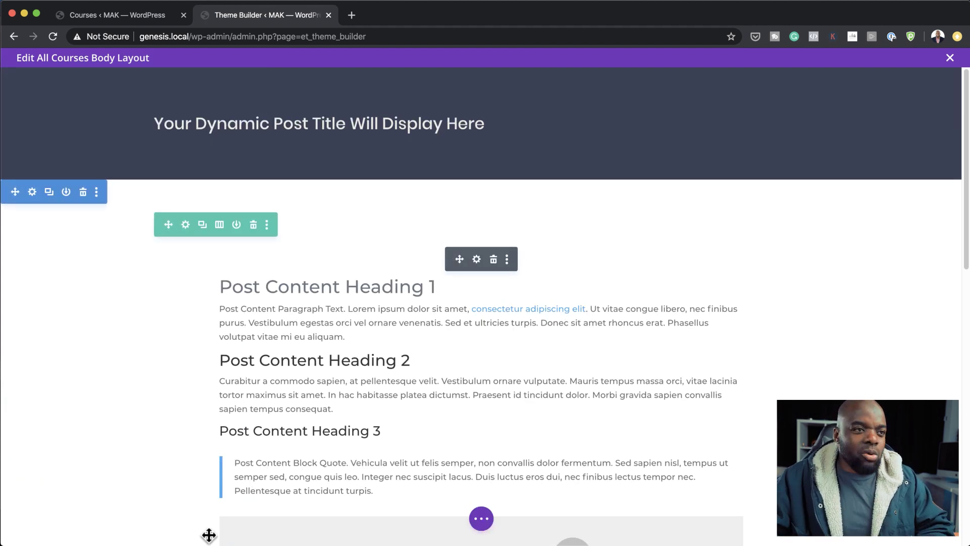
Close the All Courses body layout and save the Theme Builder changes.
mouse_move(520, 522)
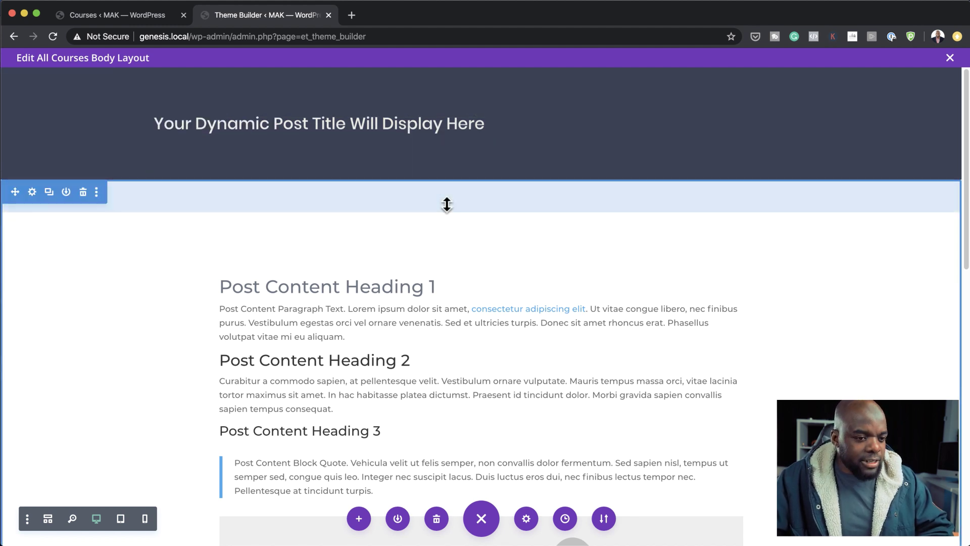
click(950, 57)
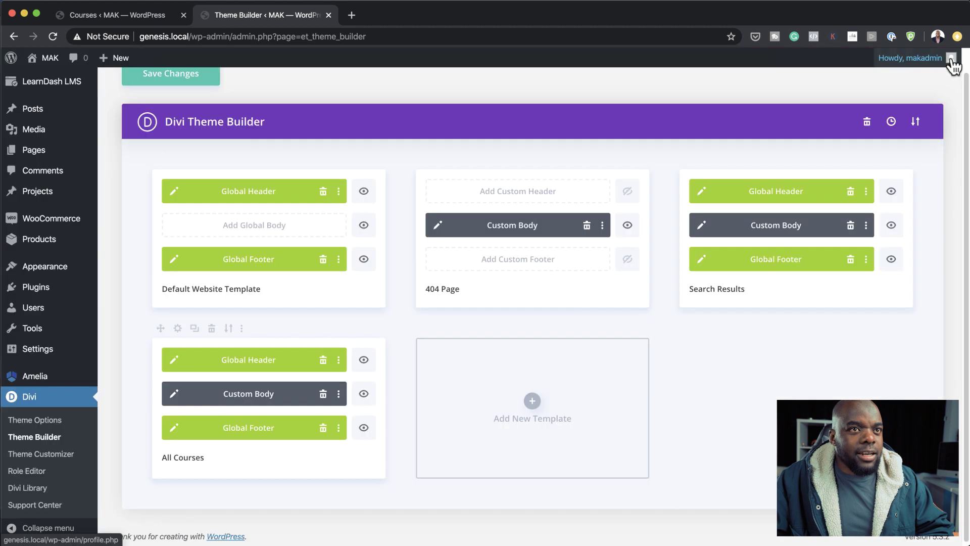
click(173, 81)
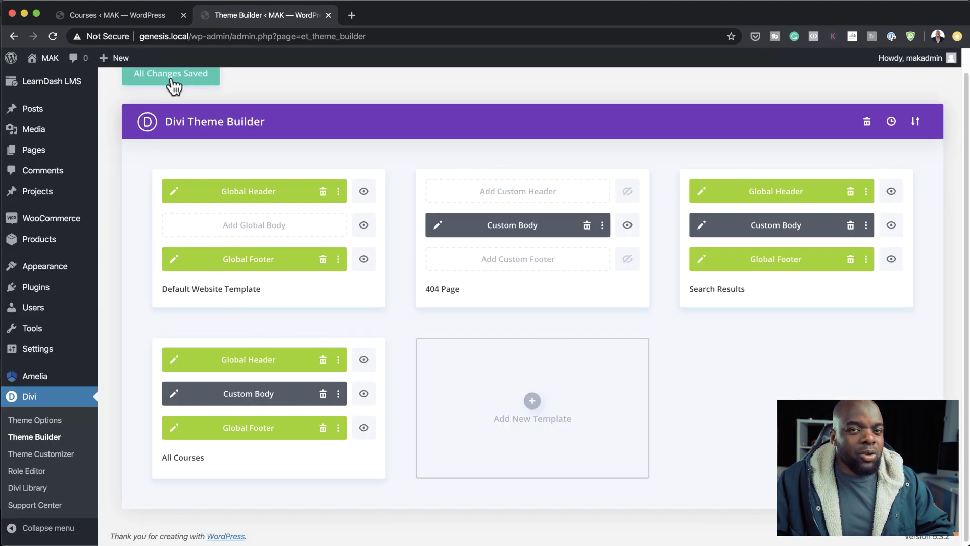
Open the LearnDash course list and view the Financial Freedom Formula course page on the site.
mouse_move(52, 133)
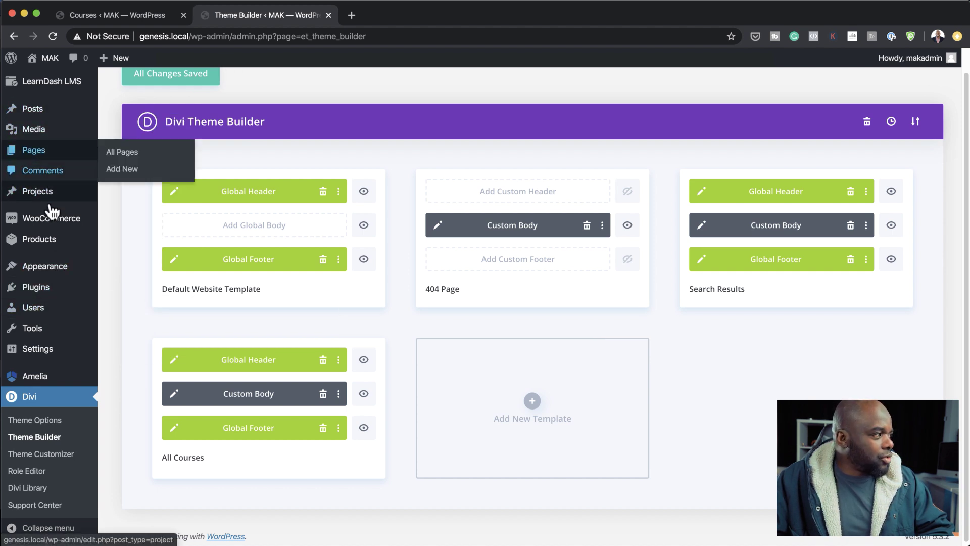
mouse_move(53, 242)
scroll(53, 243, up, 1)
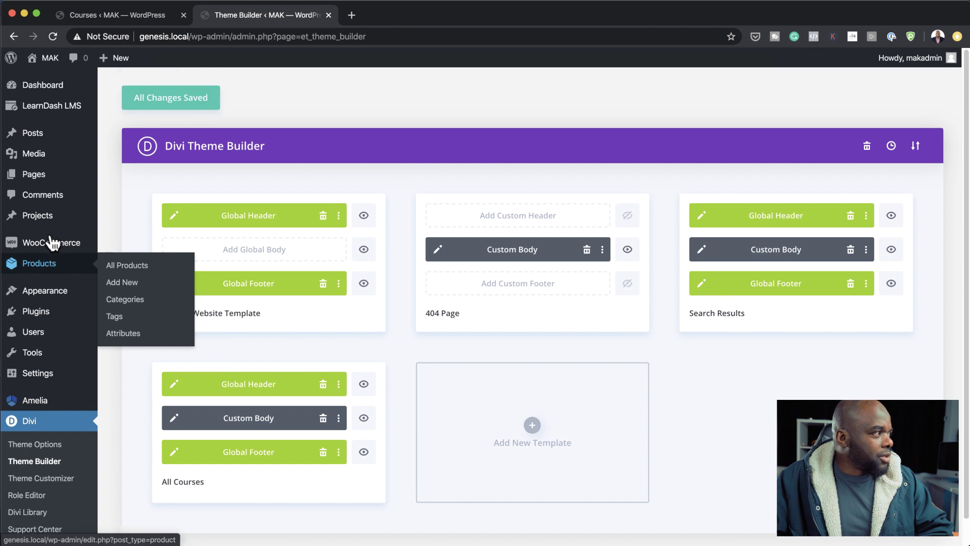
mouse_move(73, 106)
click(123, 127)
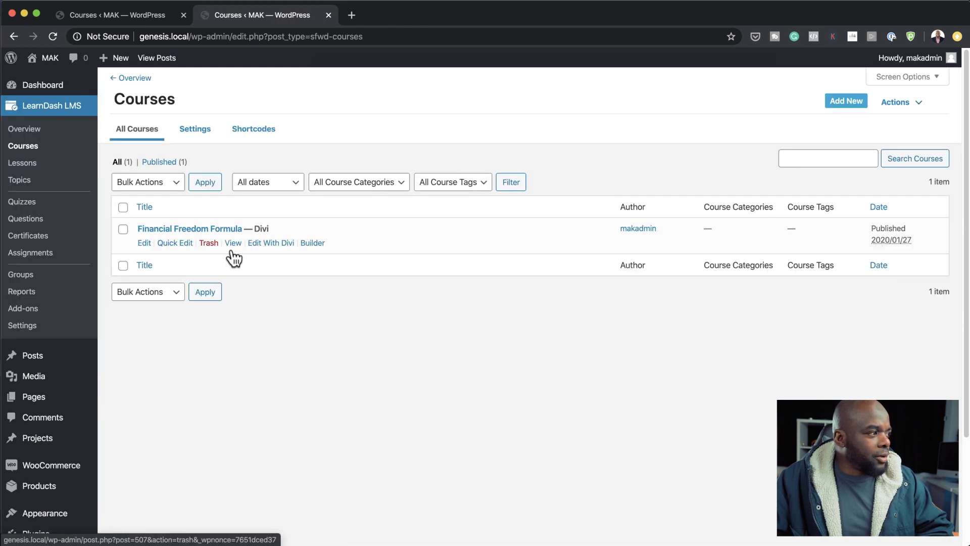
click(233, 243)
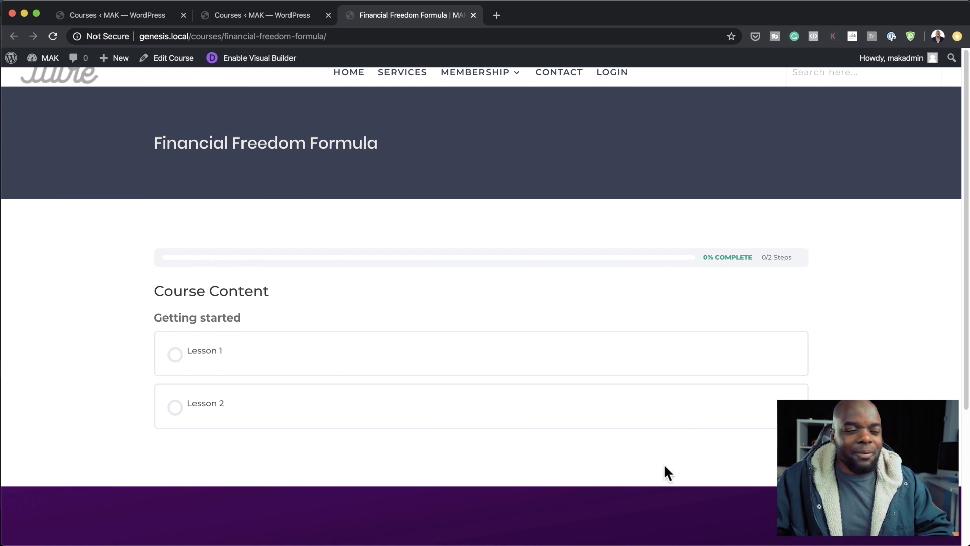
Reopen the All Courses custom body in the Theme Builder and increase the title header section's top and bottom padding to 118px.
click(295, 17)
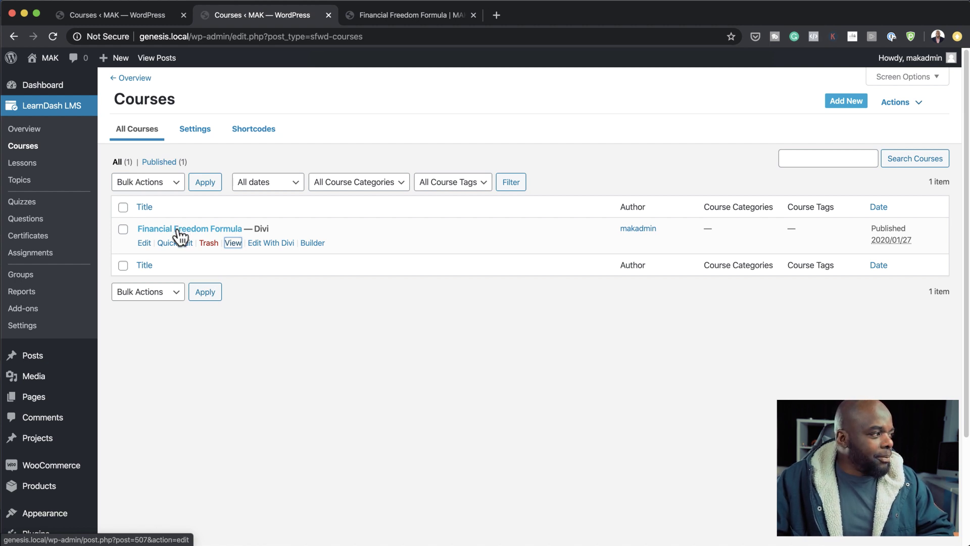
scroll(58, 455, down, 3)
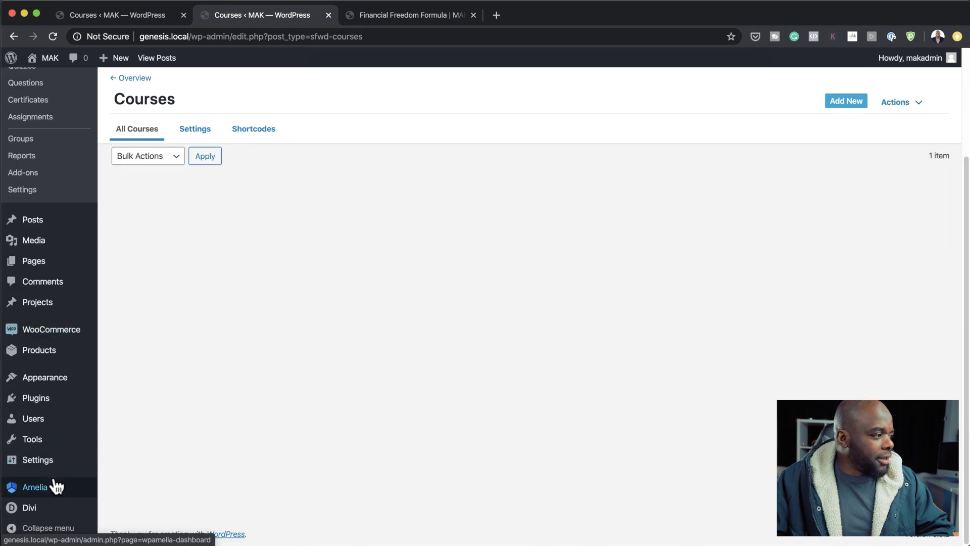
mouse_move(51, 507)
click(151, 417)
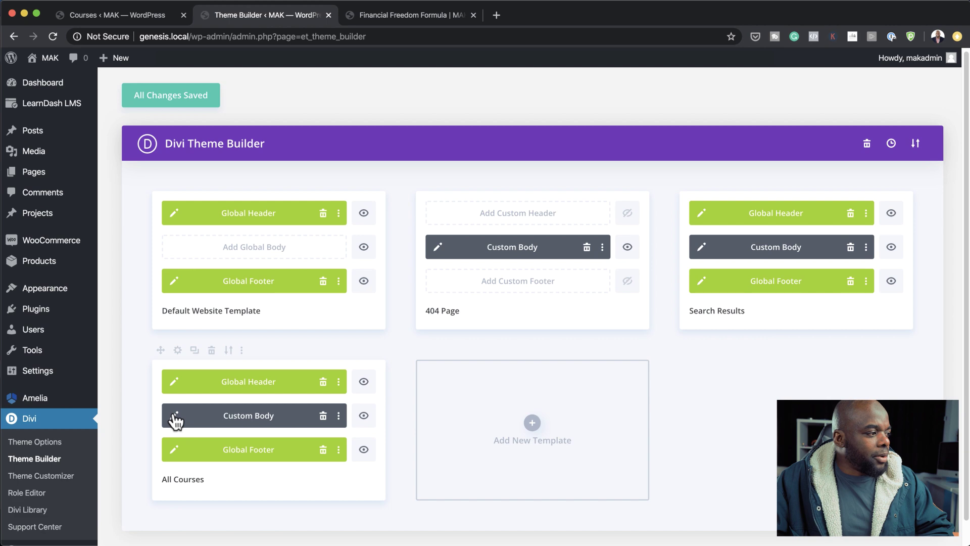
click(174, 414)
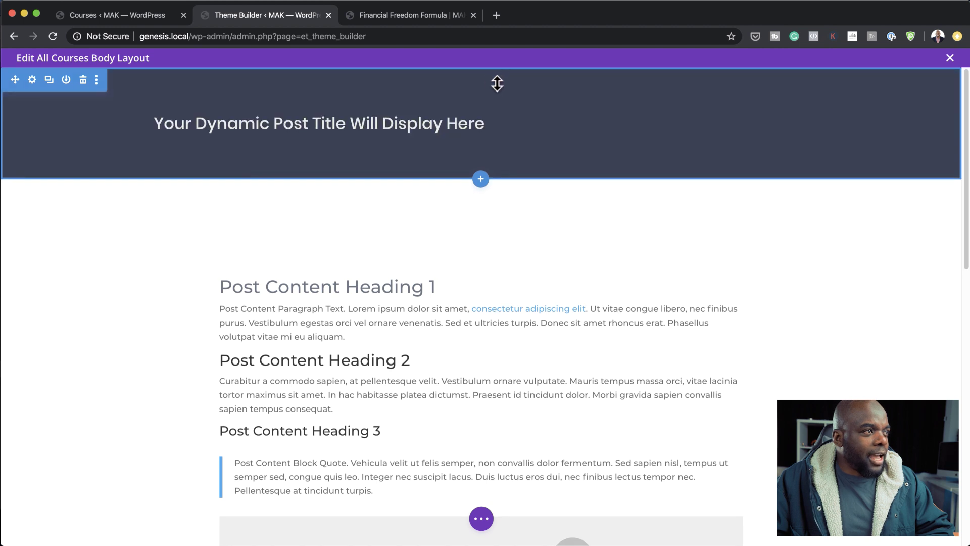
drag(494, 217, 493, 254)
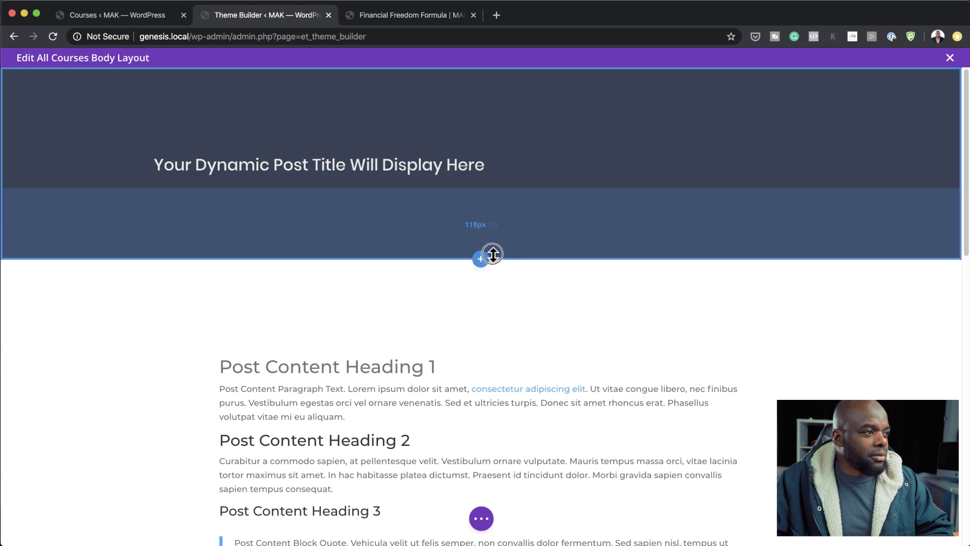
click(493, 225)
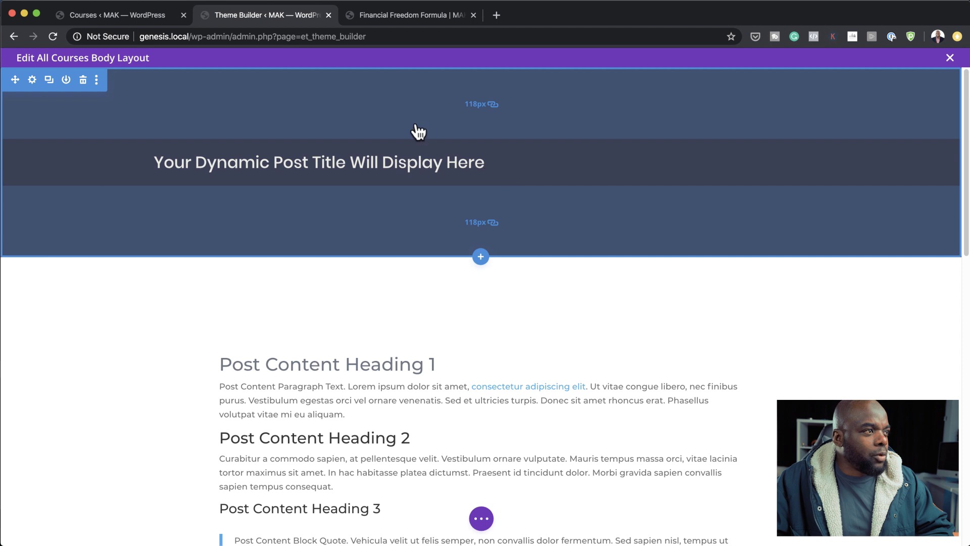
Set the header section's background image to the dynamic Featured Image, save it, and further increase the section's vertical padding.
click(32, 81)
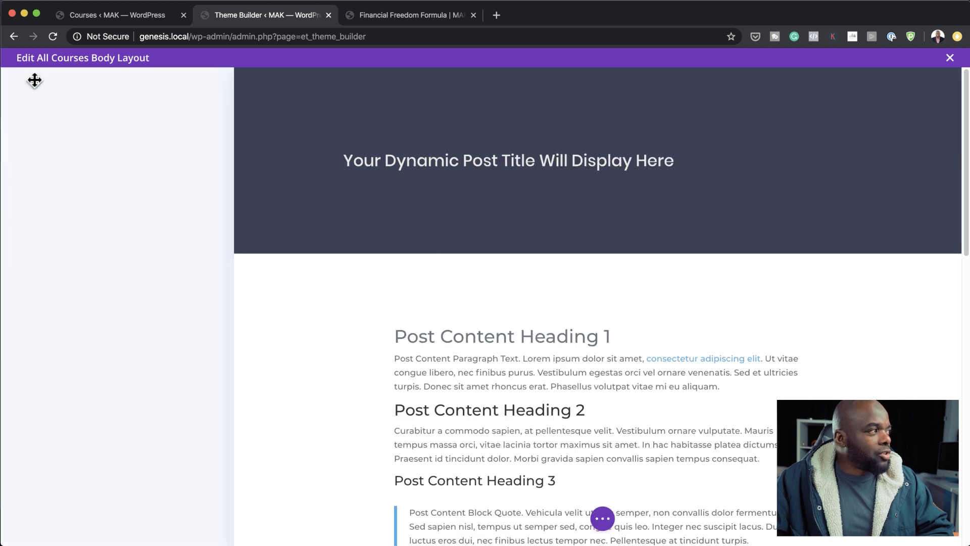
click(80, 208)
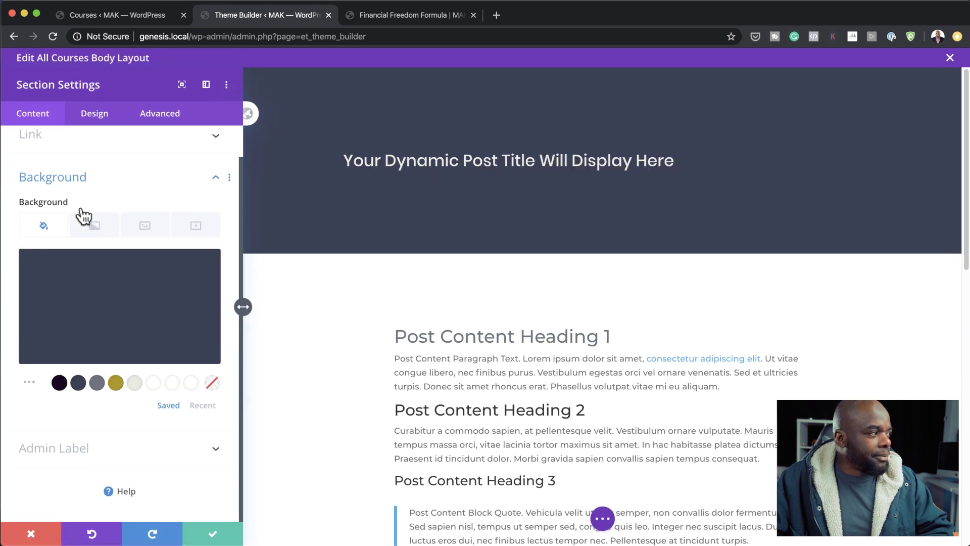
click(146, 235)
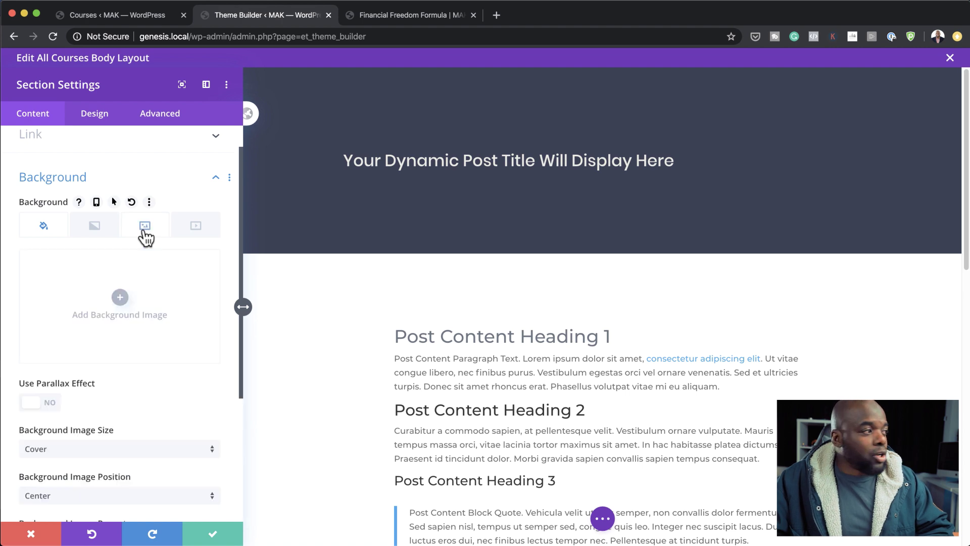
click(122, 298)
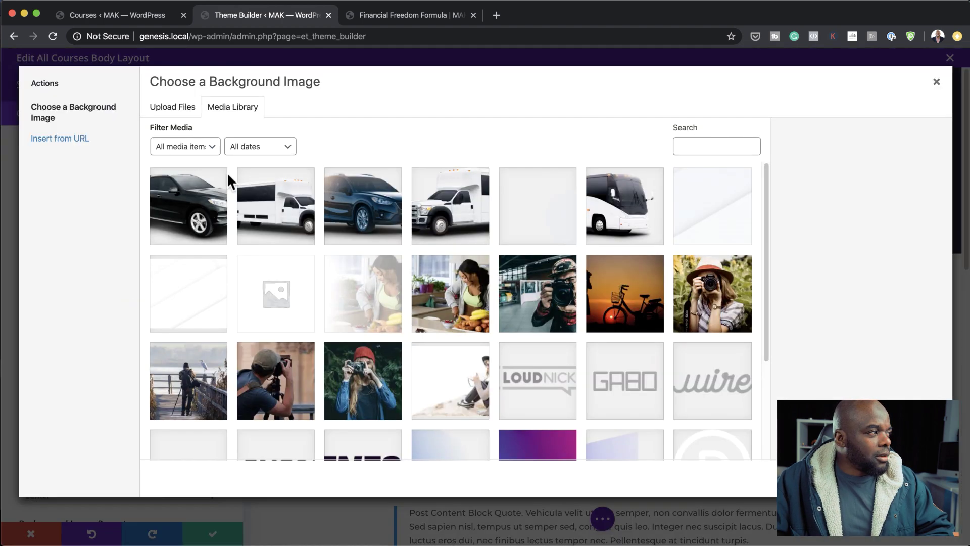
click(936, 82)
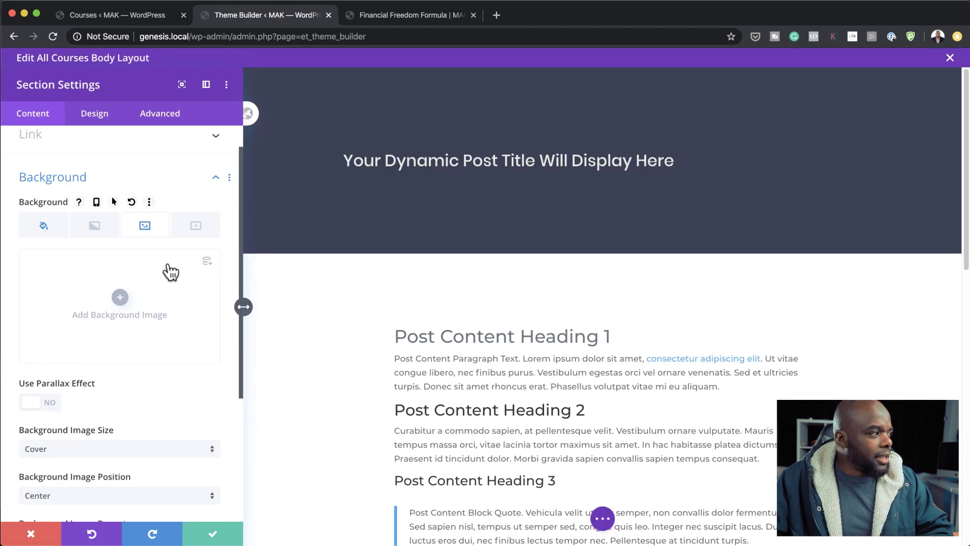
click(207, 262)
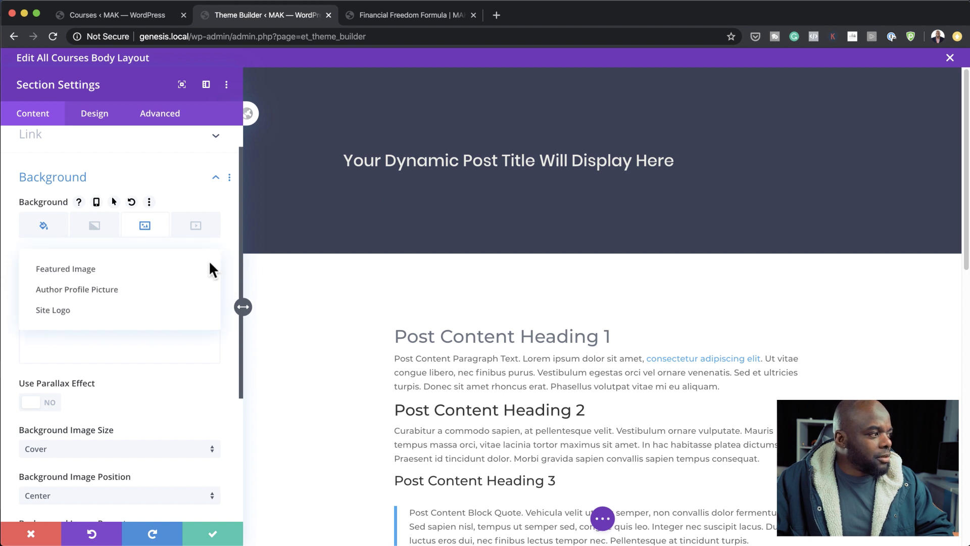
click(156, 269)
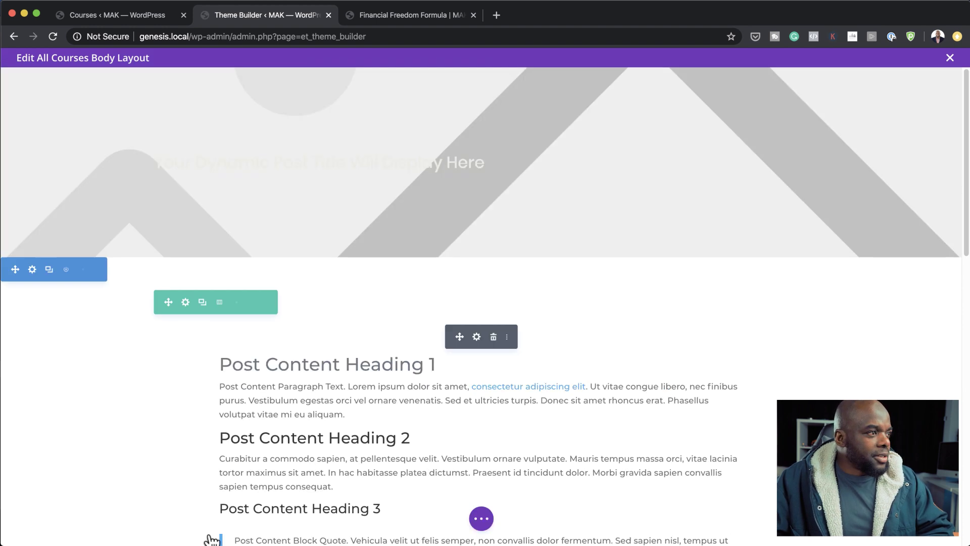
key(Escape)
drag(348, 234, 352, 251)
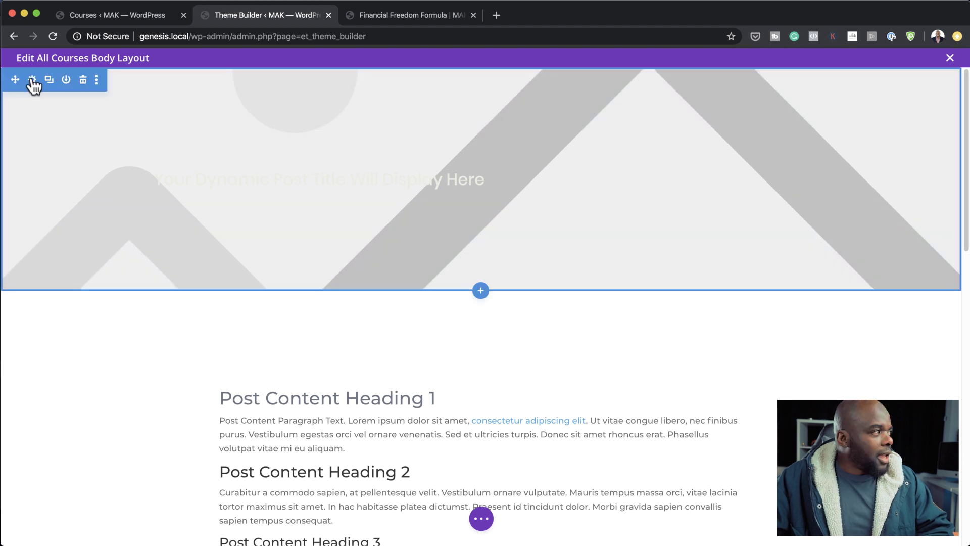
Open the title header section's background settings and raise the background colour's opacity to 0.97, giving rgba(56,59,83,0.97).
click(32, 84)
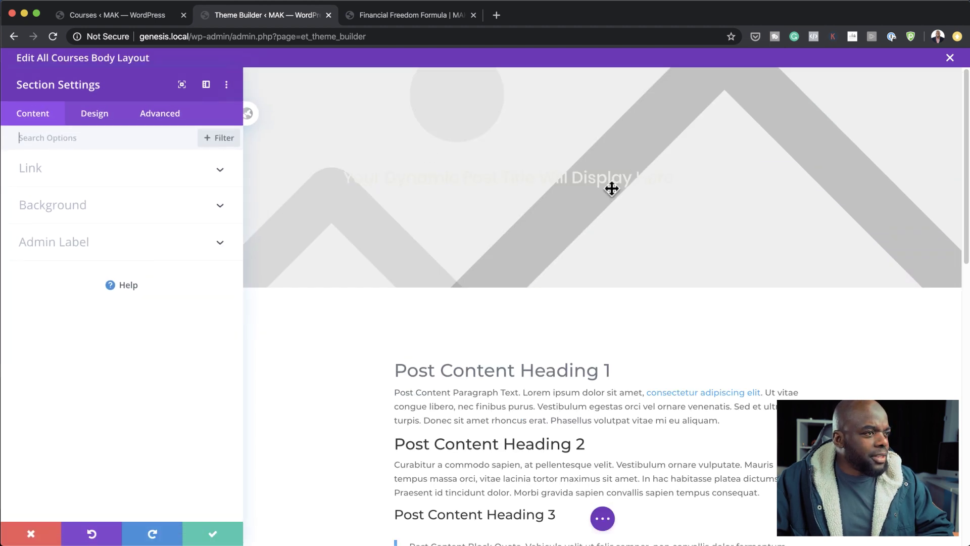
click(75, 207)
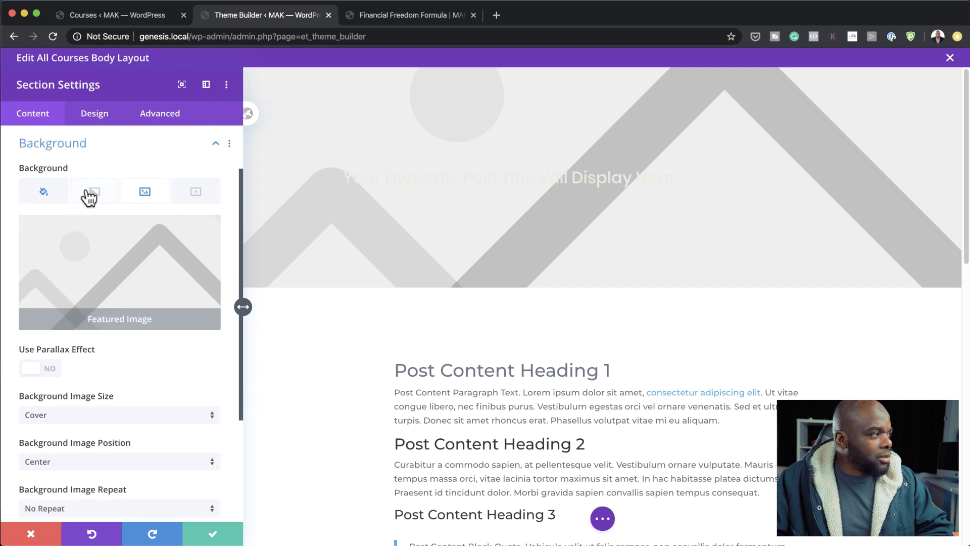
click(46, 198)
mouse_move(207, 288)
mouse_down()
mouse_move(209, 321)
mouse_move(210, 276)
mouse_up()
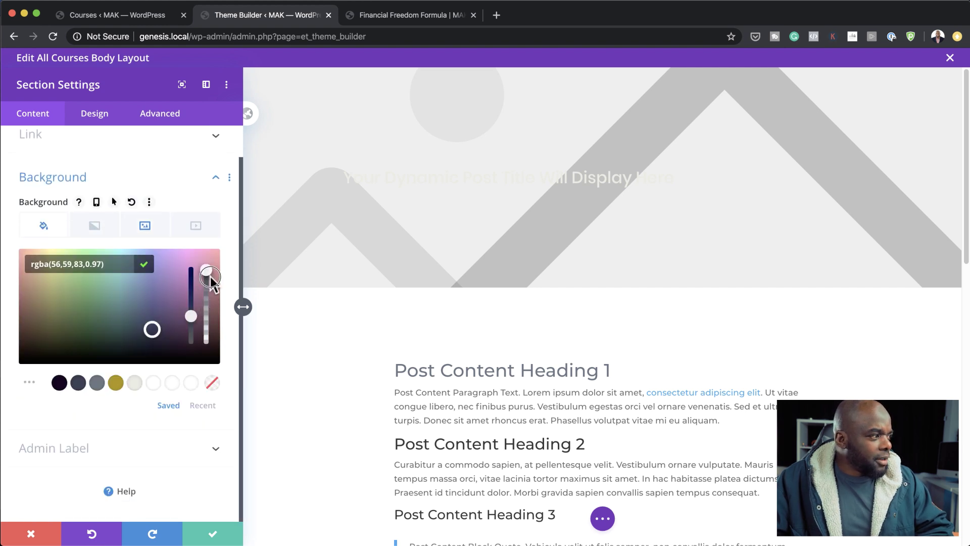
Set the header section's Background Image Blend to Multiply, check the background colour, and save the section settings.
click(142, 230)
scroll(148, 386, down, 5)
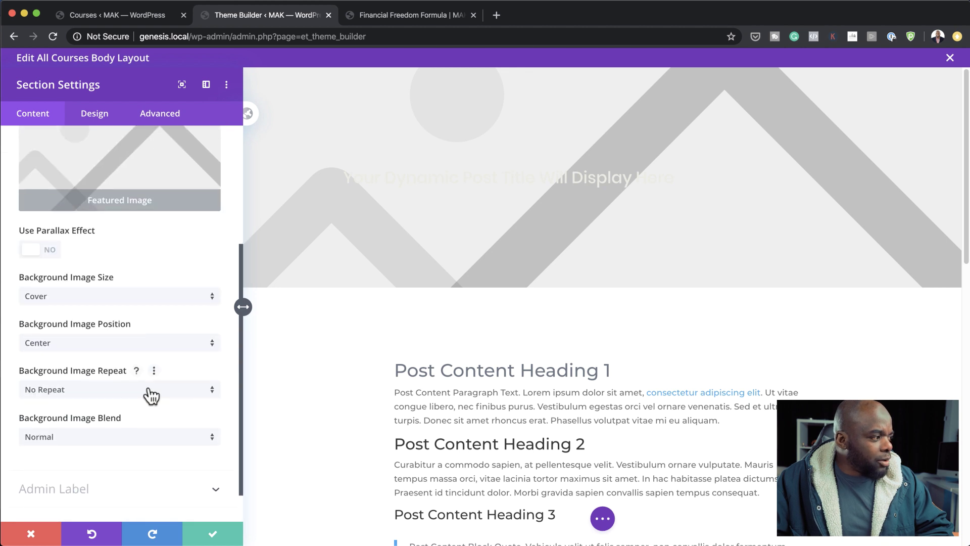
click(87, 433)
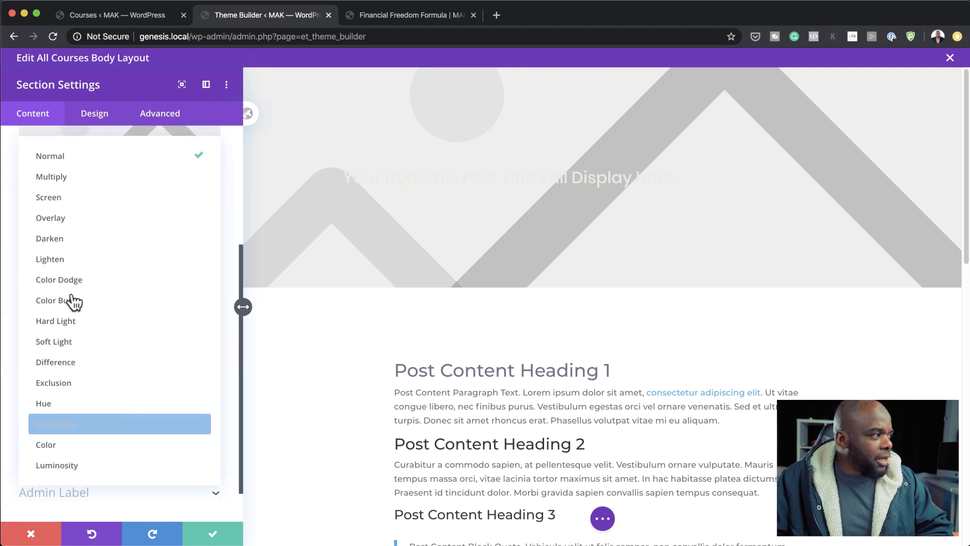
click(95, 178)
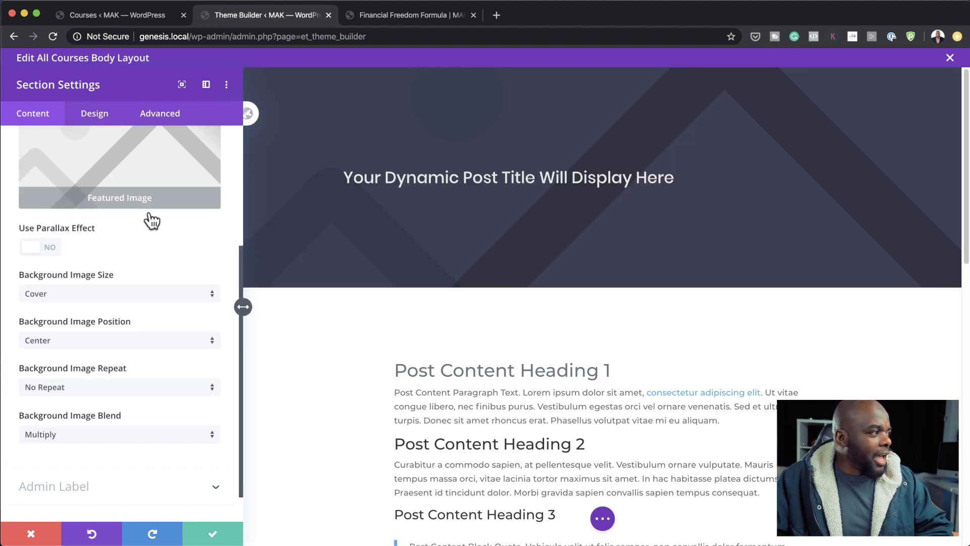
scroll(149, 215, up, 3)
click(44, 186)
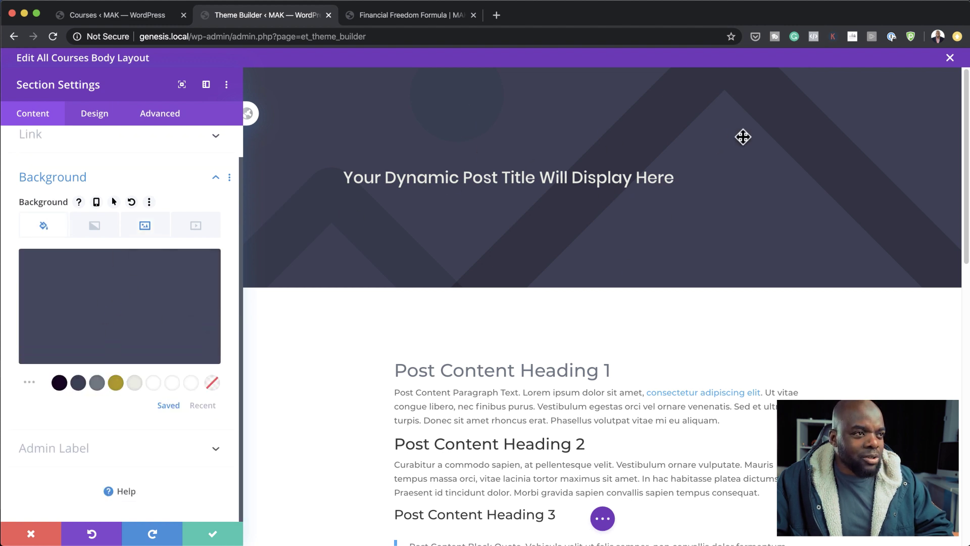
click(213, 538)
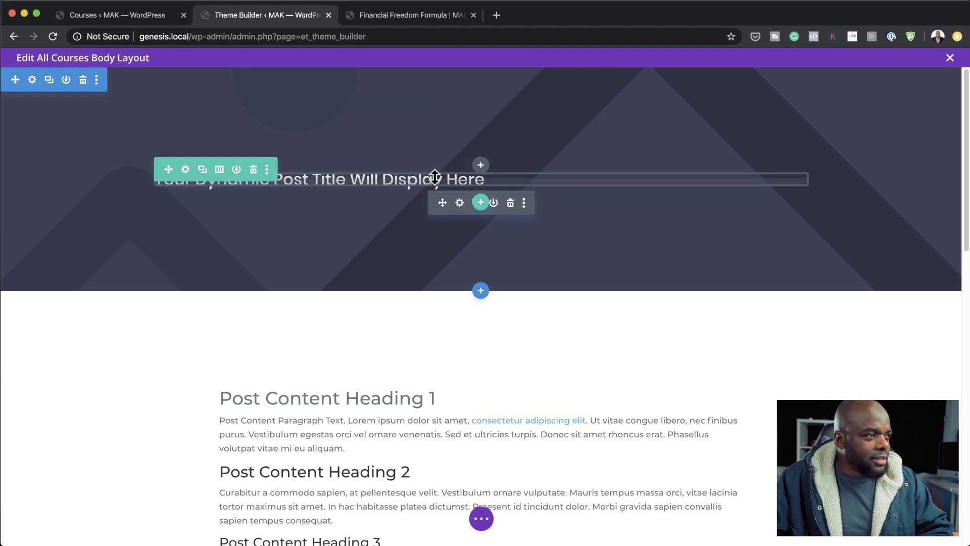
Open the title Text module's settings from the wireframe view, return to desktop view, and make the title text Bold at 42px.
click(482, 519)
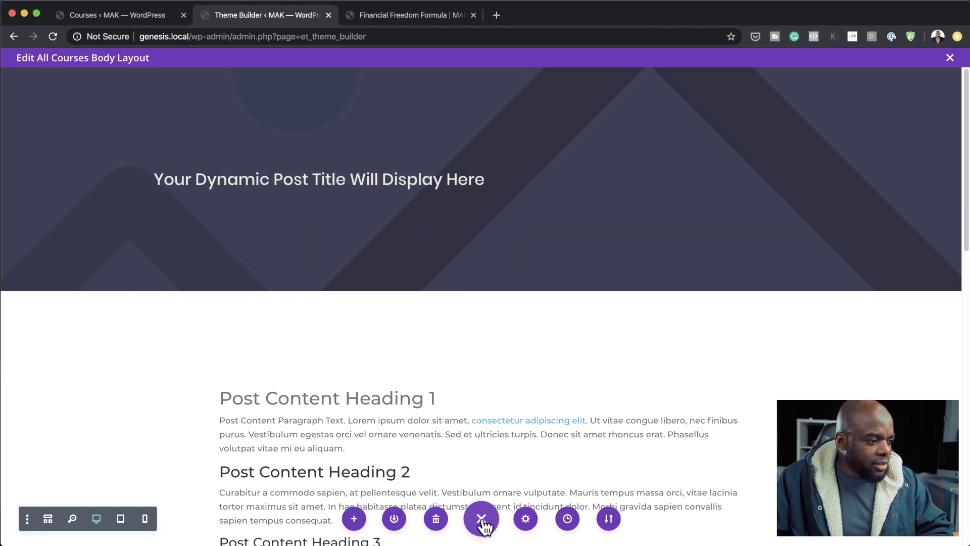
click(48, 518)
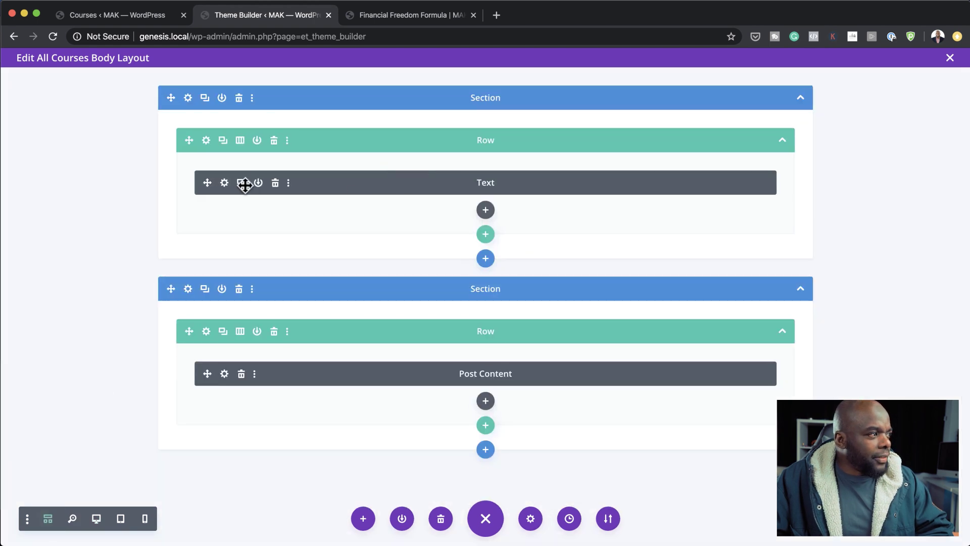
click(224, 182)
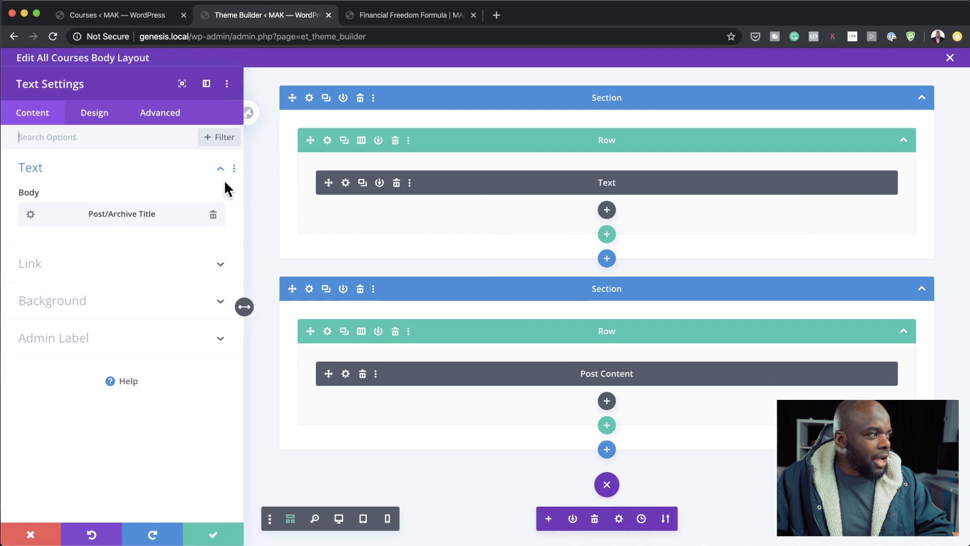
click(339, 519)
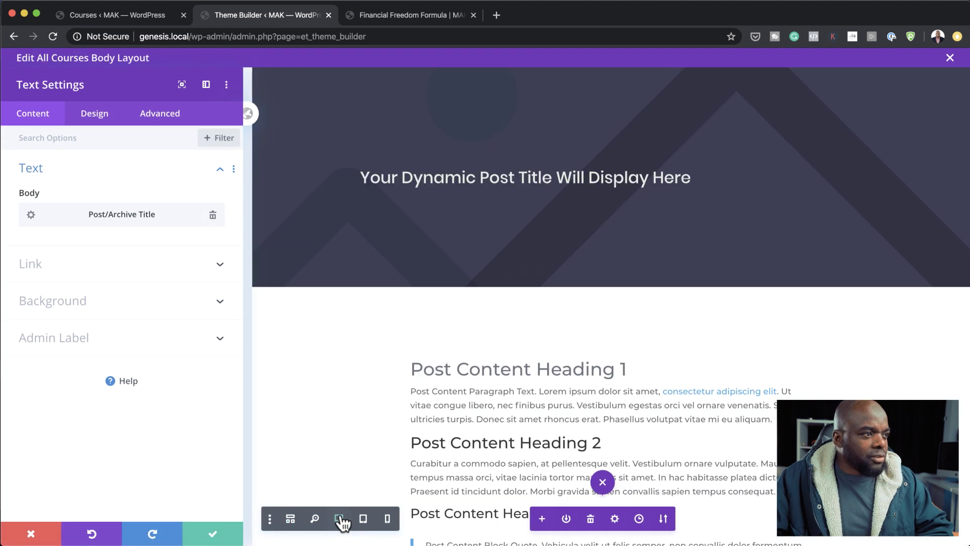
click(98, 114)
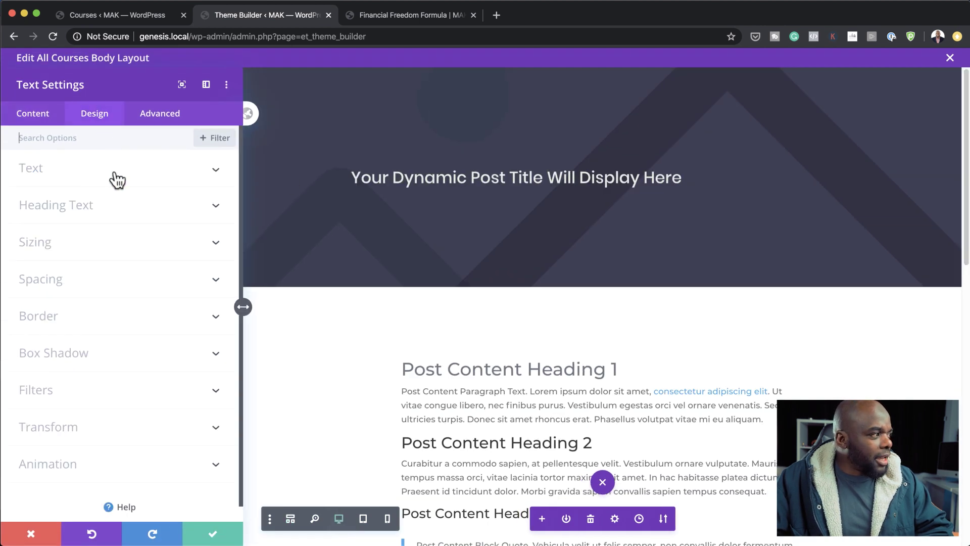
click(52, 170)
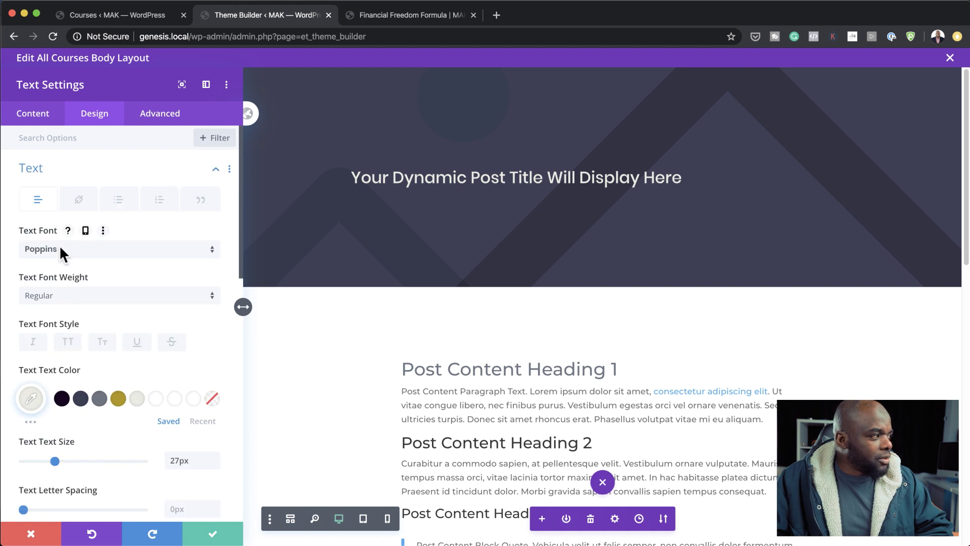
click(65, 296)
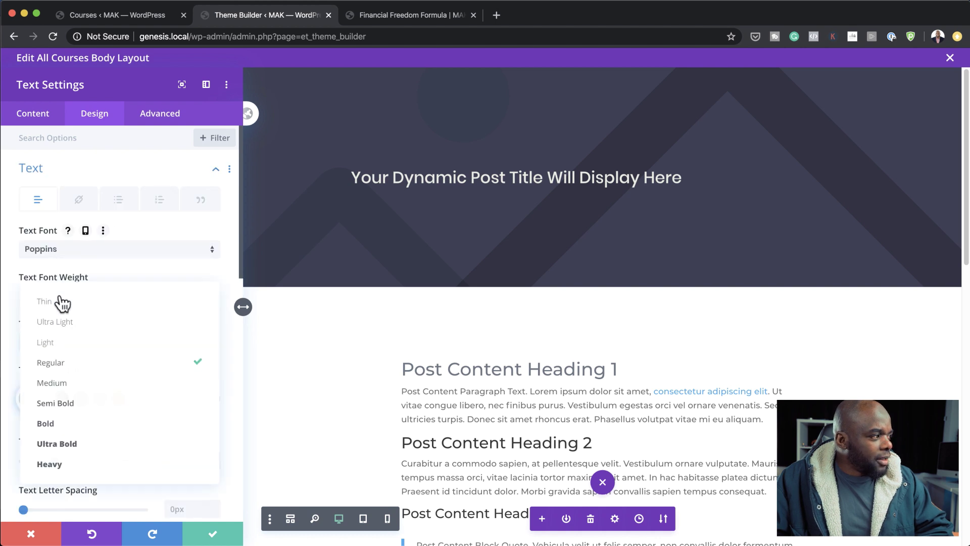
click(91, 424)
drag(37, 461, 73, 461)
Set the title's text line height to 1.8em, make it uppercase, and save the Text module settings.
scroll(211, 376, down, 1)
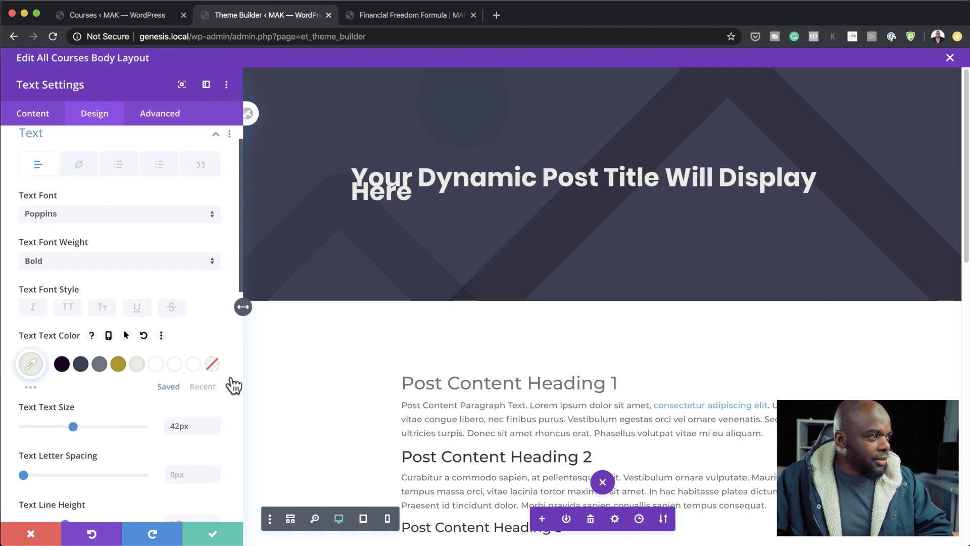
scroll(195, 372, down, 2)
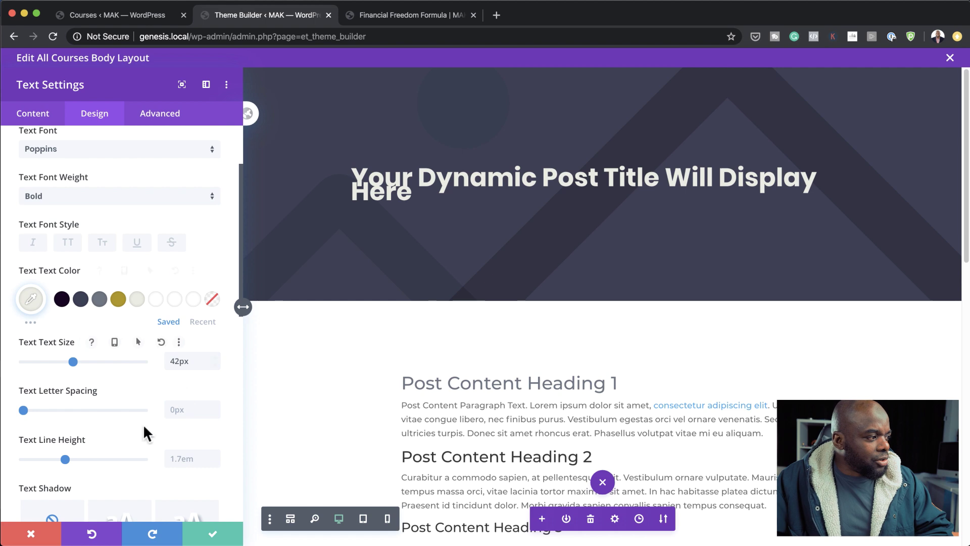
mouse_move(64, 459)
mouse_down()
mouse_move(76, 459)
mouse_move(64, 459)
mouse_up()
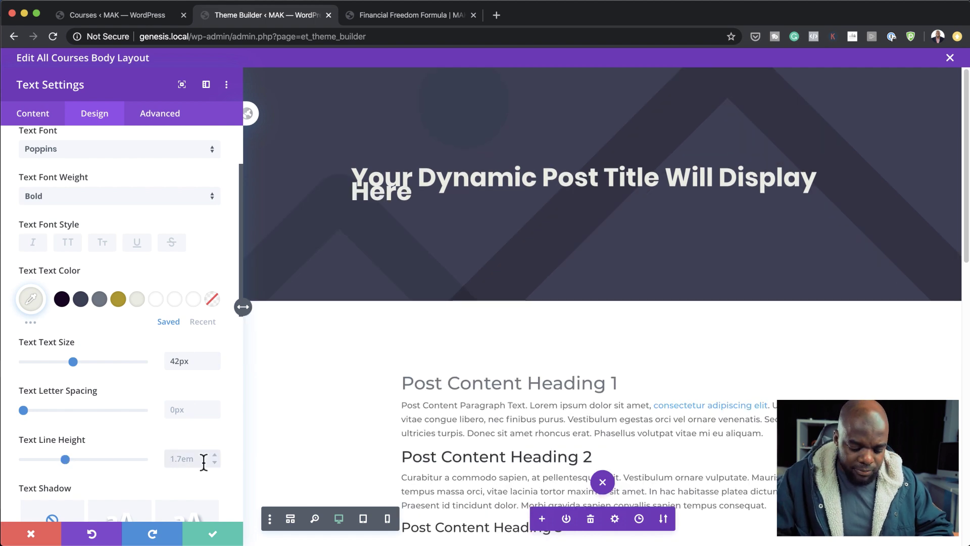
key(Up)
click(68, 243)
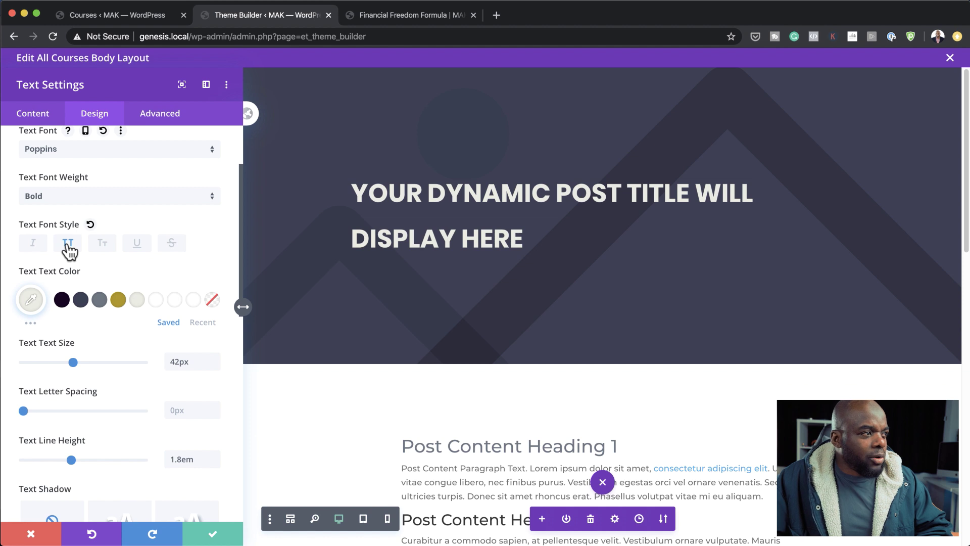
click(212, 533)
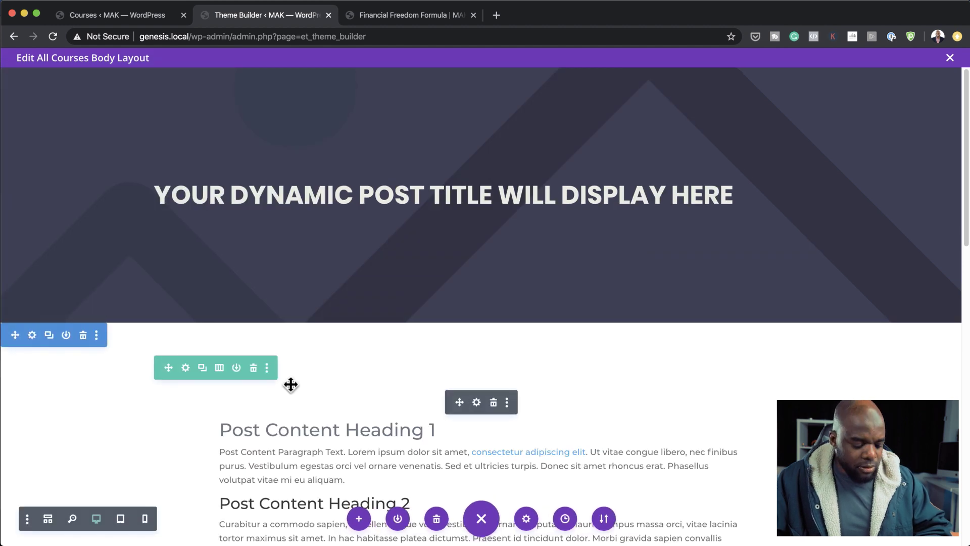
Close the All Courses body layout, keeping its changes, and save the Theme Builder changes.
click(949, 58)
click(540, 355)
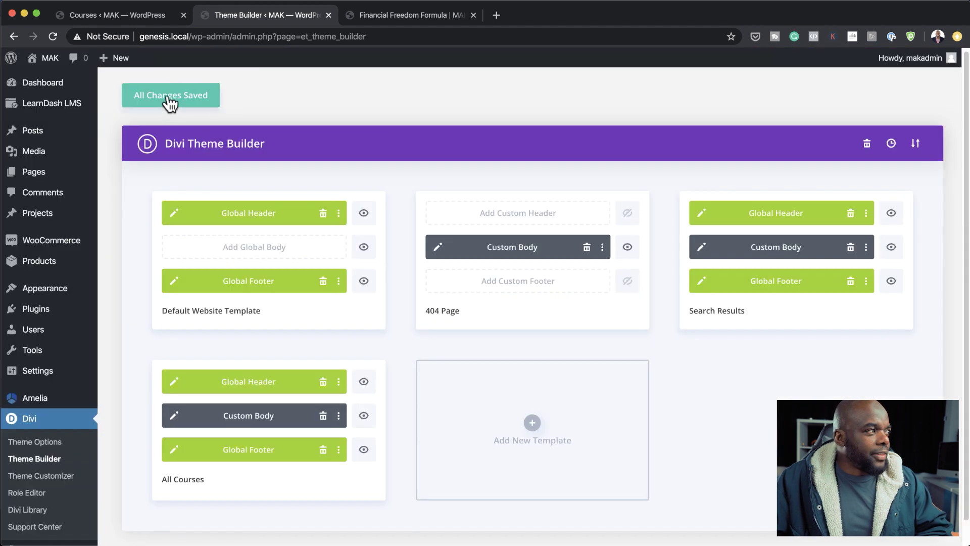
click(169, 100)
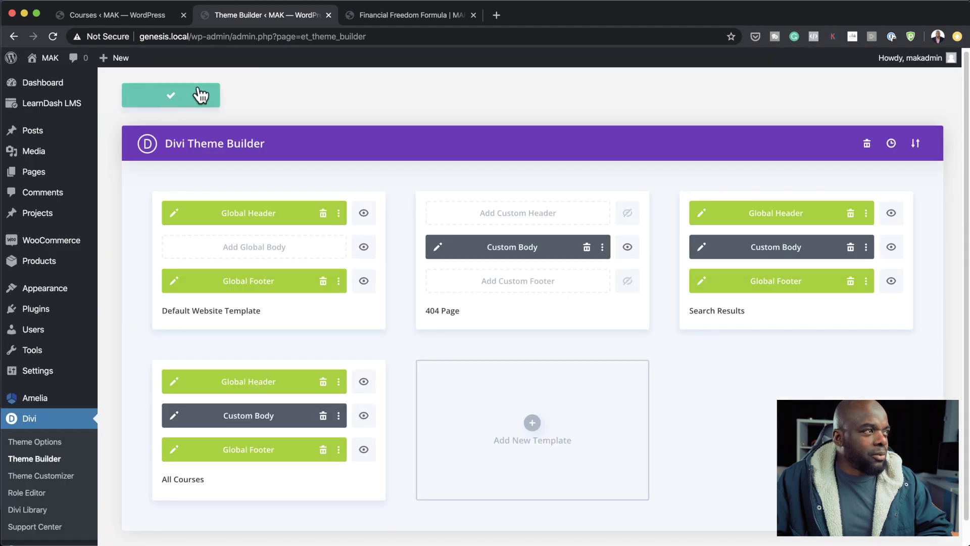
Reload the Financial Freedom Formula course page on the site and review its header, course content and footer.
click(396, 15)
click(53, 37)
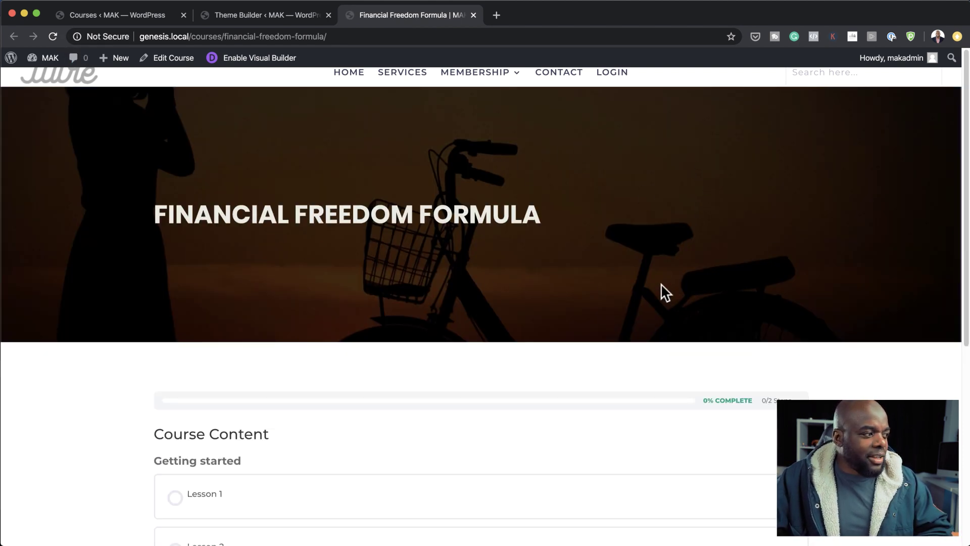
scroll(675, 320, down, 5)
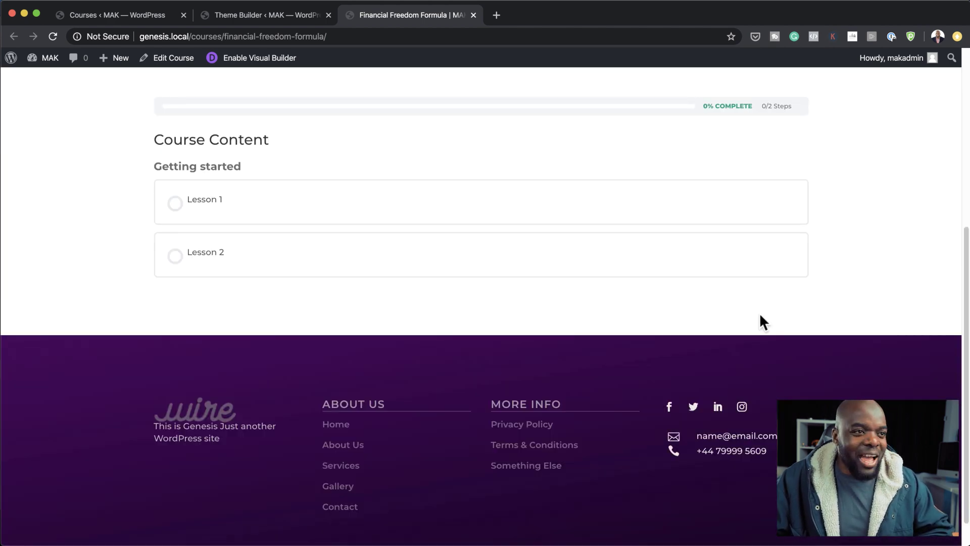
scroll(546, 324, up, 3)
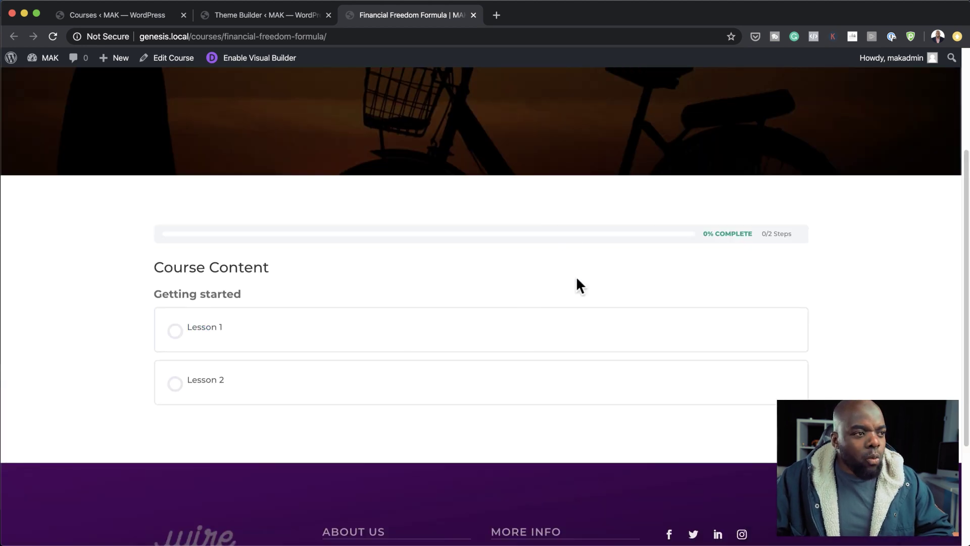
scroll(711, 378, up, 4)
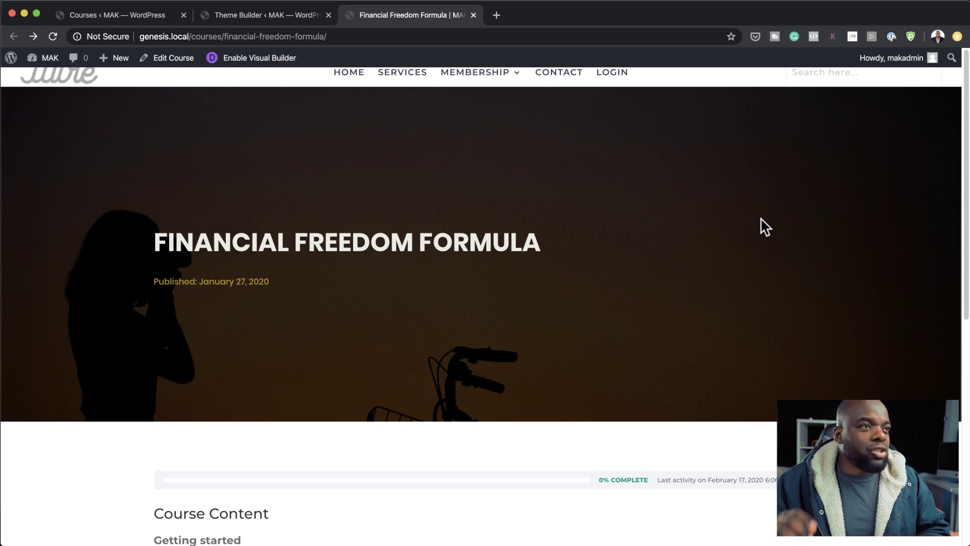
Open the Financial Freedom Formula course for editing, expand its Featured Image setting, and compare it with the live course header.
click(155, 20)
mouse_move(176, 226)
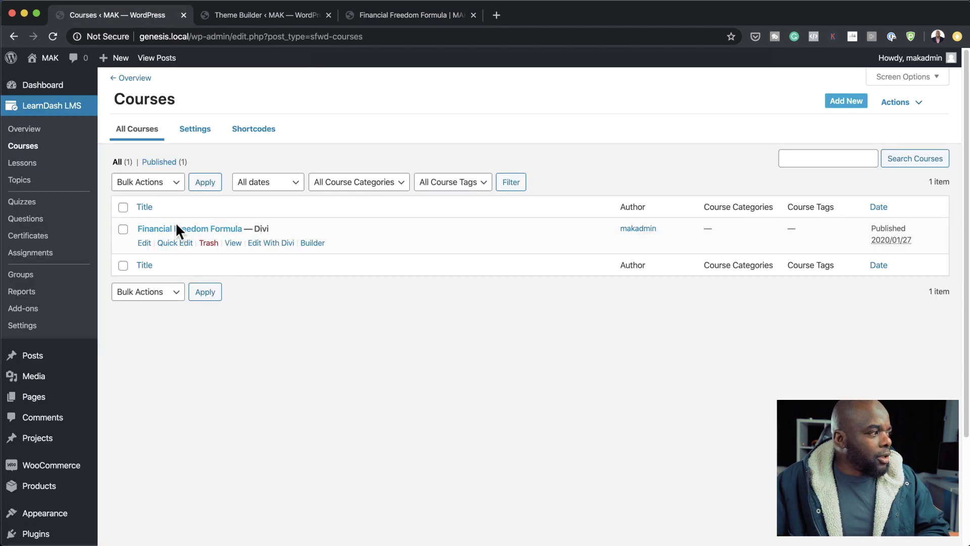
click(145, 244)
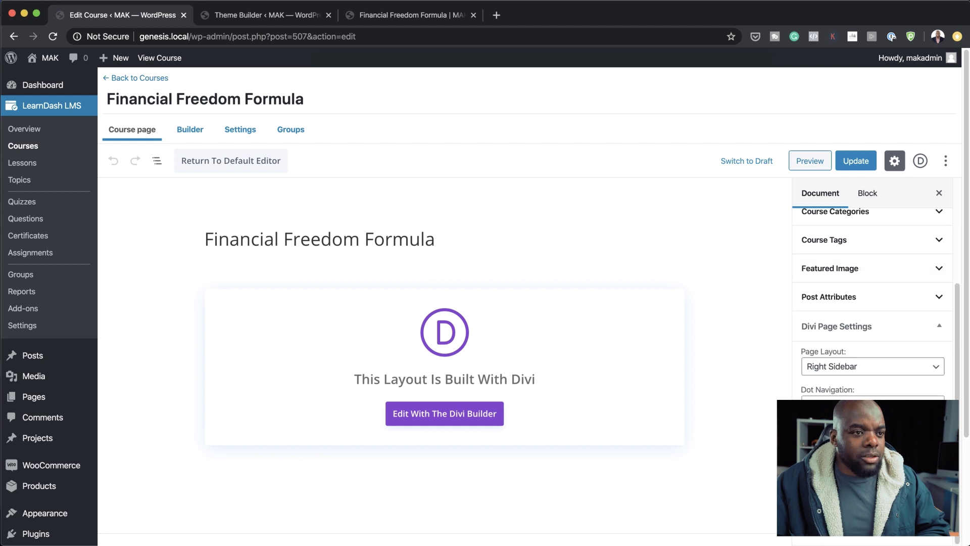
click(862, 275)
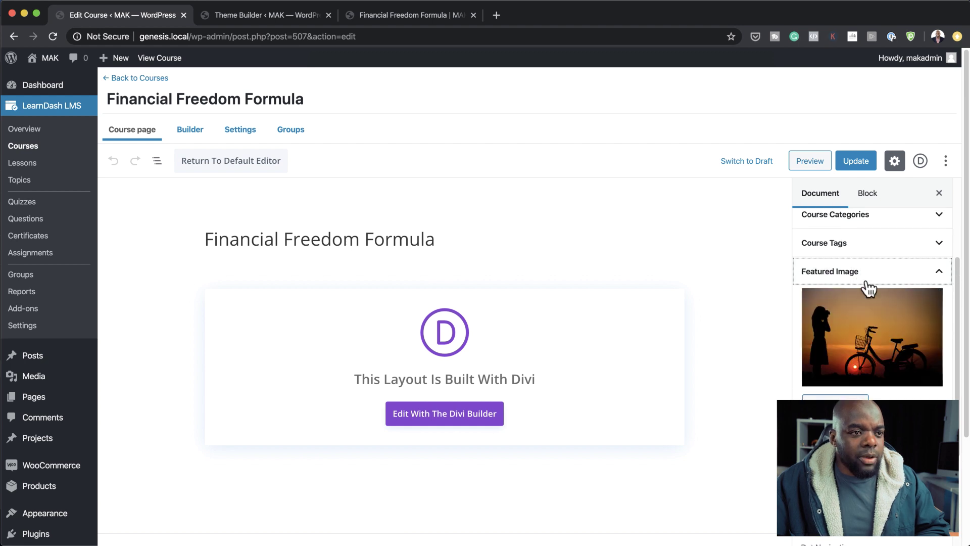
click(419, 17)
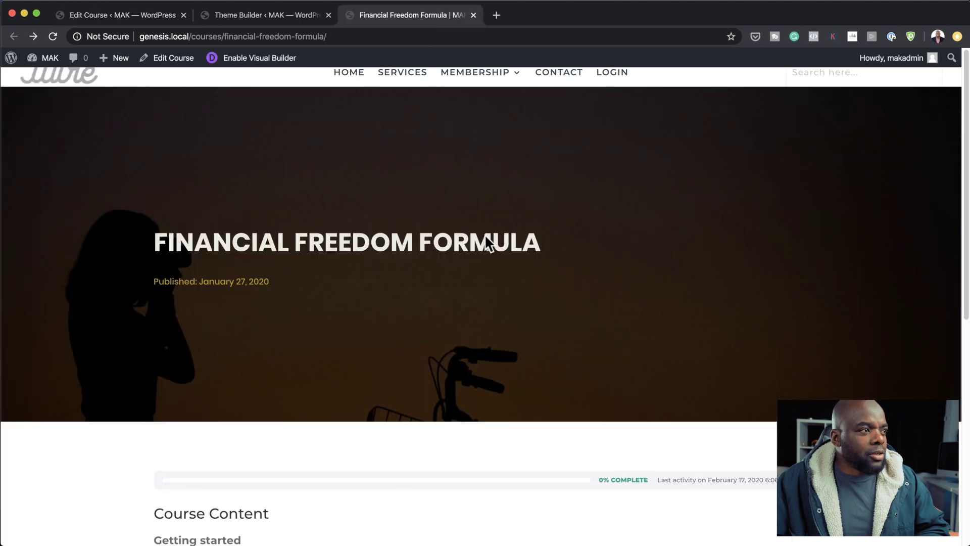
click(123, 19)
Replace the course's featured image with photographer-865295_1920.jpg, update the course, and reload its page on the site.
click(877, 318)
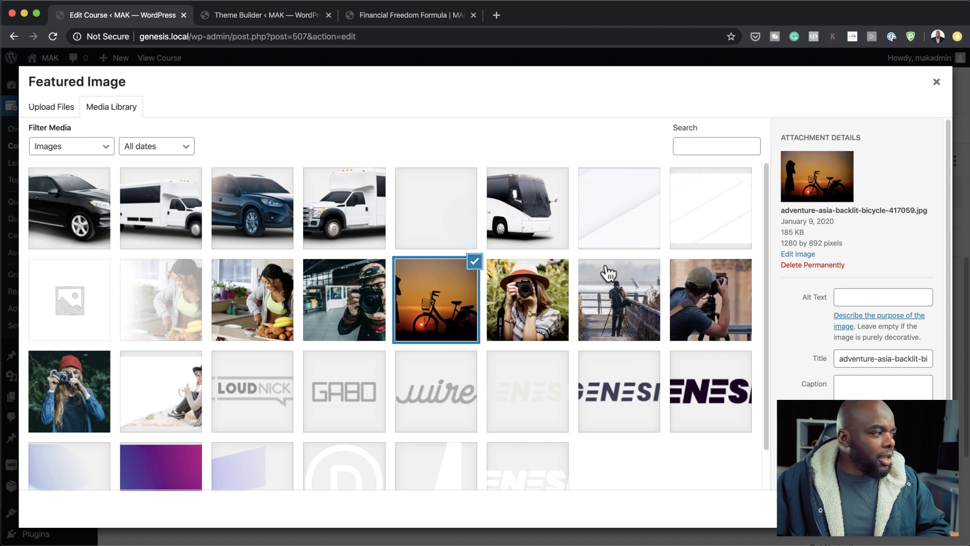
scroll(664, 317, down, 1)
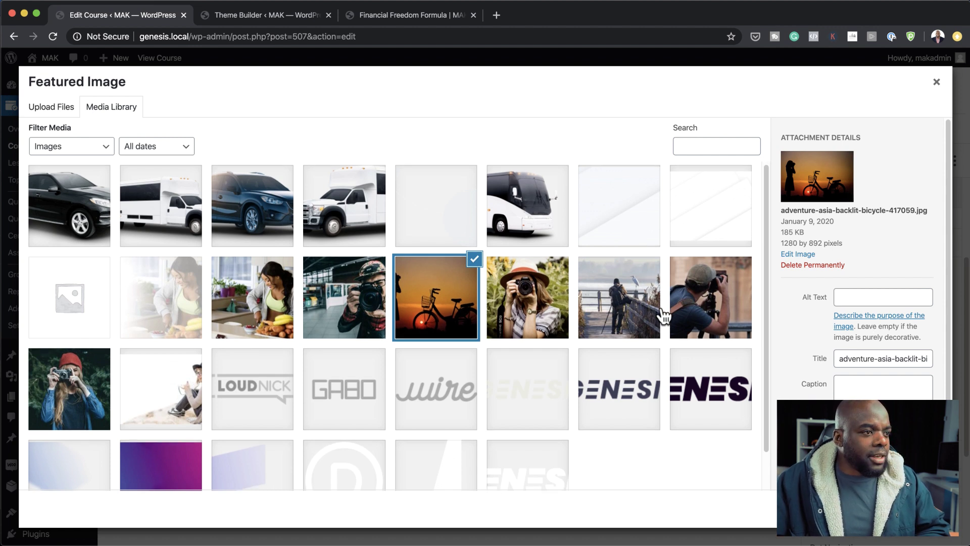
scroll(663, 316, down, 2)
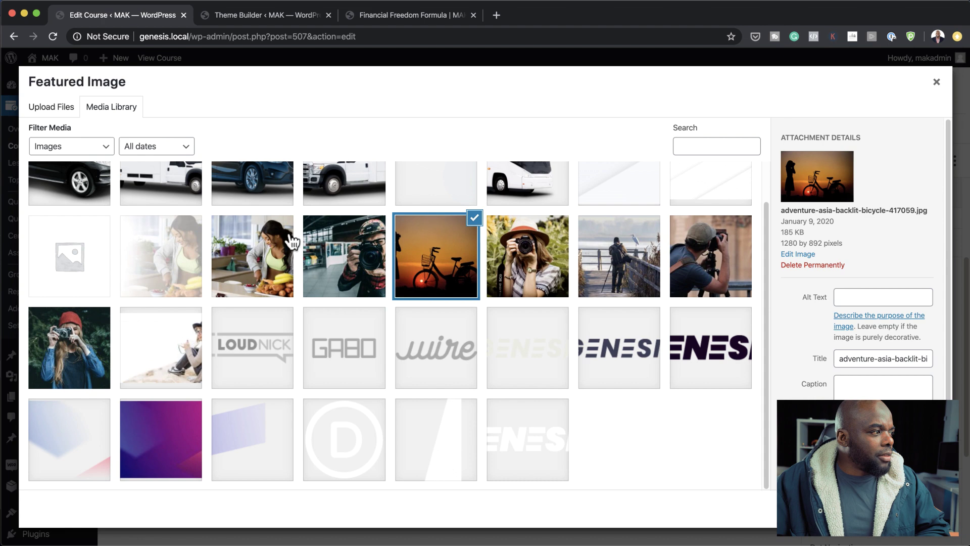
click(65, 351)
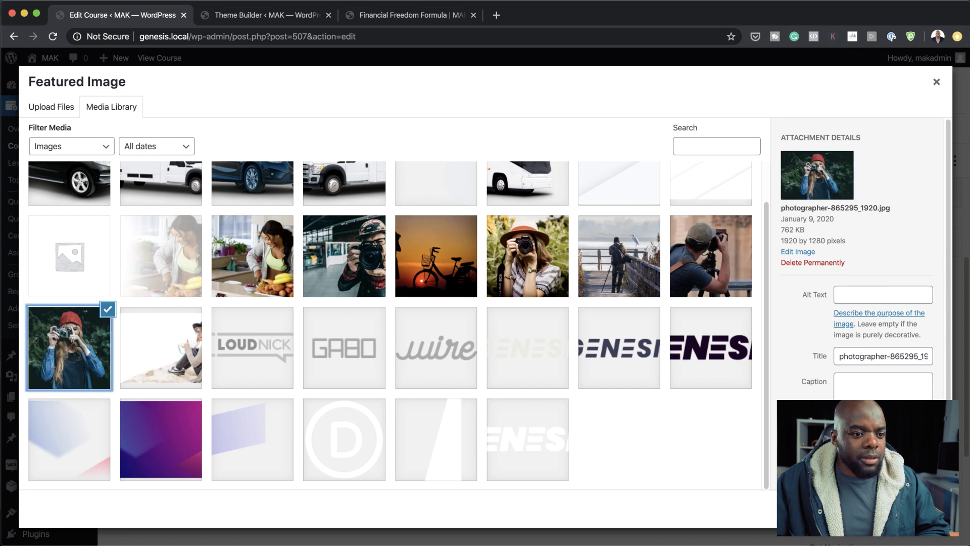
click(904, 512)
click(865, 163)
key(super+3)
click(52, 37)
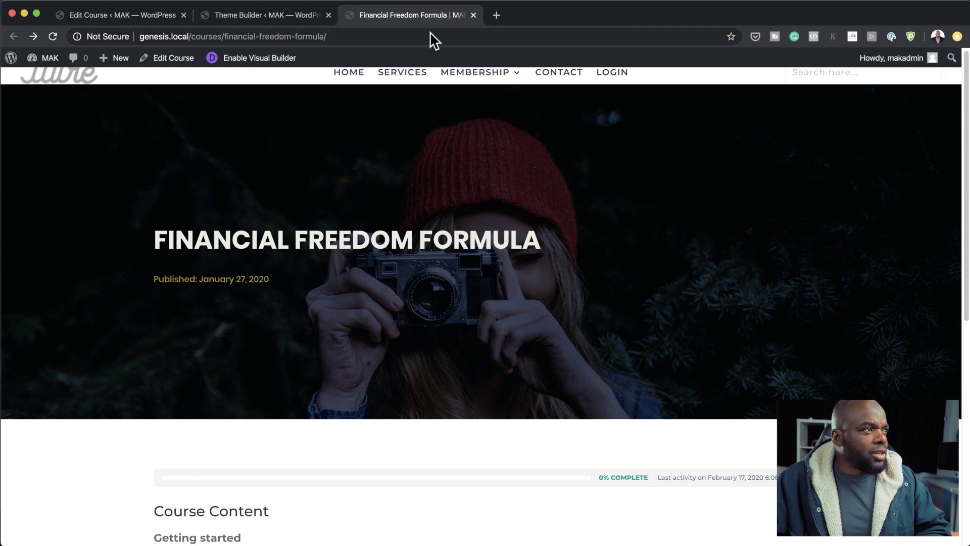
In the All Courses body layout, set the title section's background image position to Center and save the change.
click(286, 13)
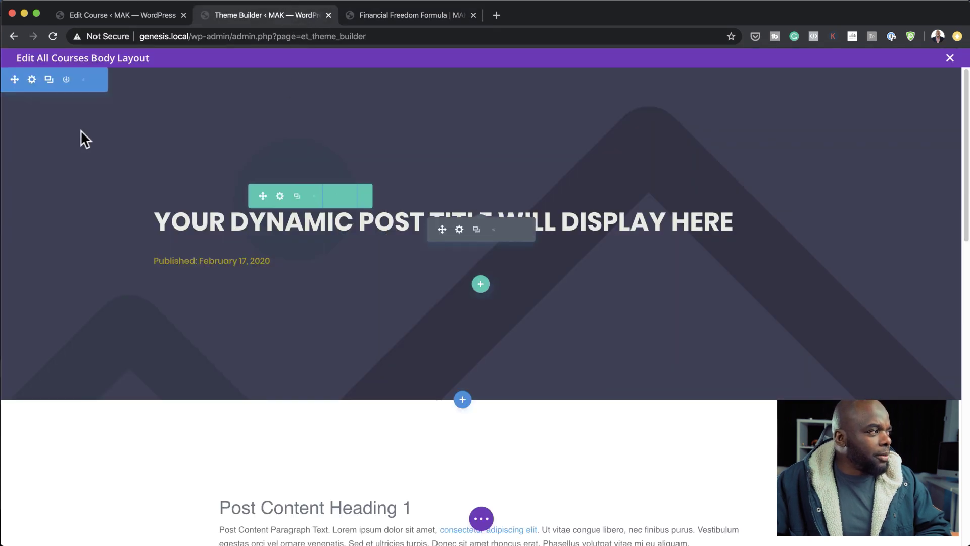
click(33, 80)
click(66, 216)
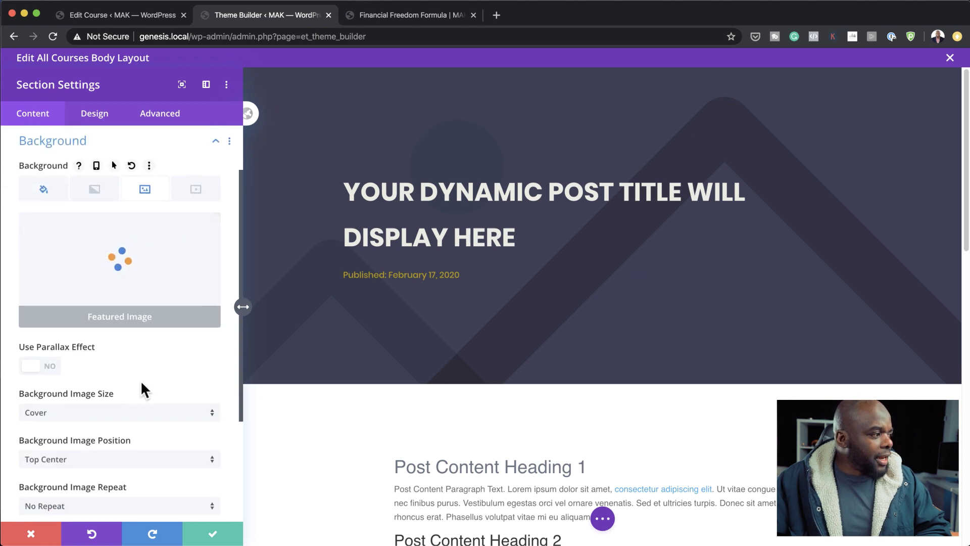
scroll(141, 380, down, 1)
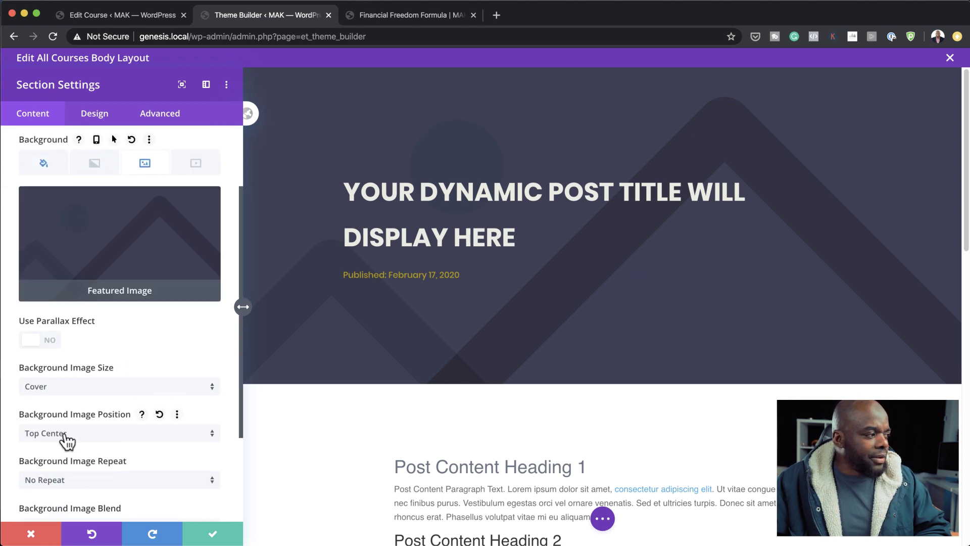
click(112, 438)
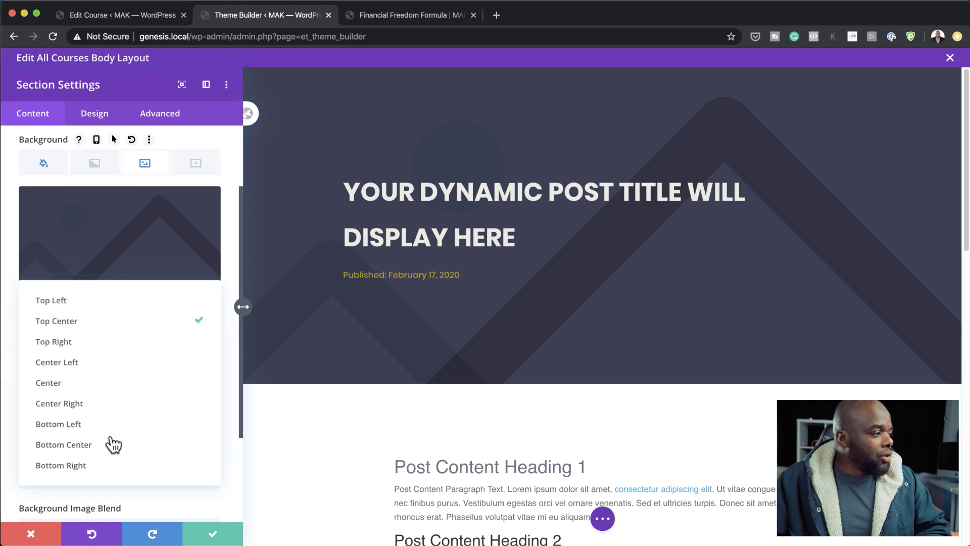
click(111, 388)
click(212, 533)
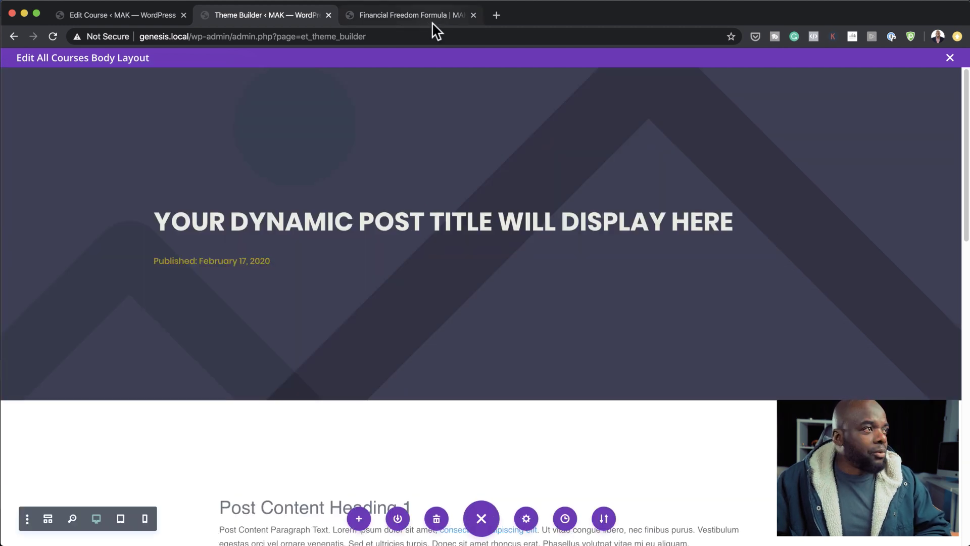
Reload the live Financial Freedom Formula course page and check how the featured image is positioned behind the title.
click(431, 17)
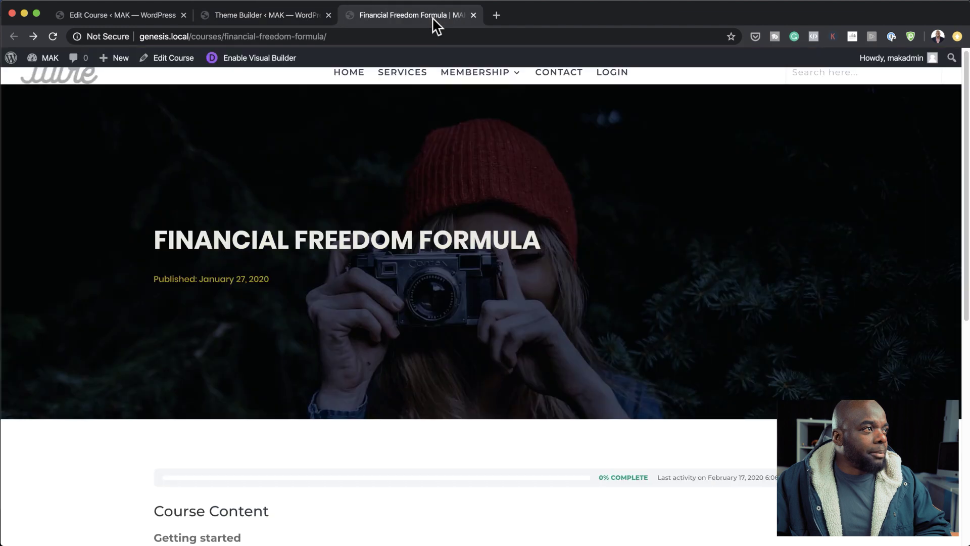
click(53, 37)
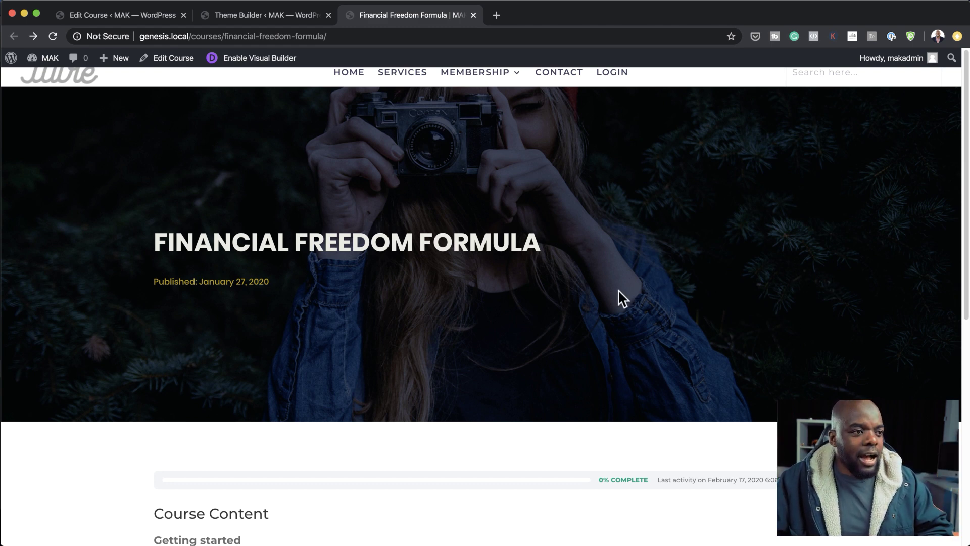
scroll(588, 333, down, 10)
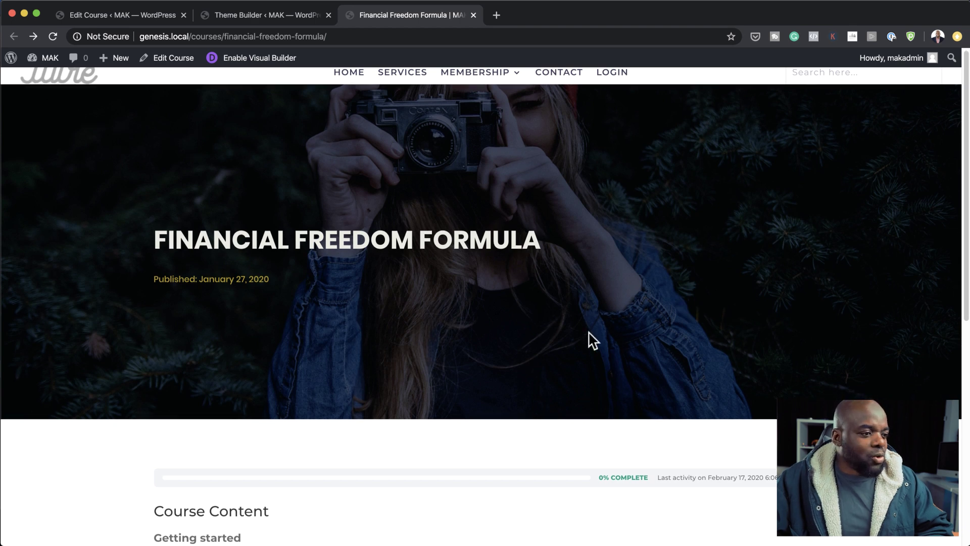
scroll(589, 338, up, 10)
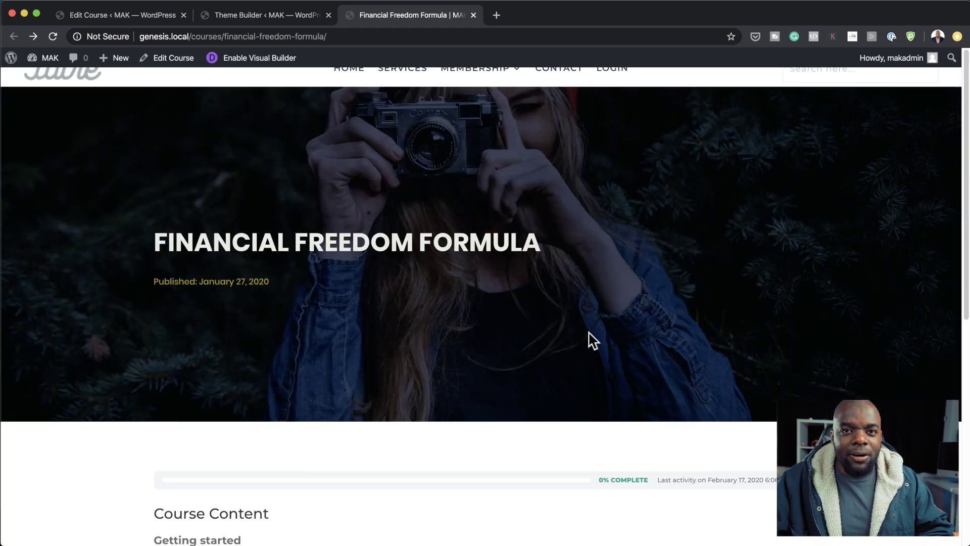